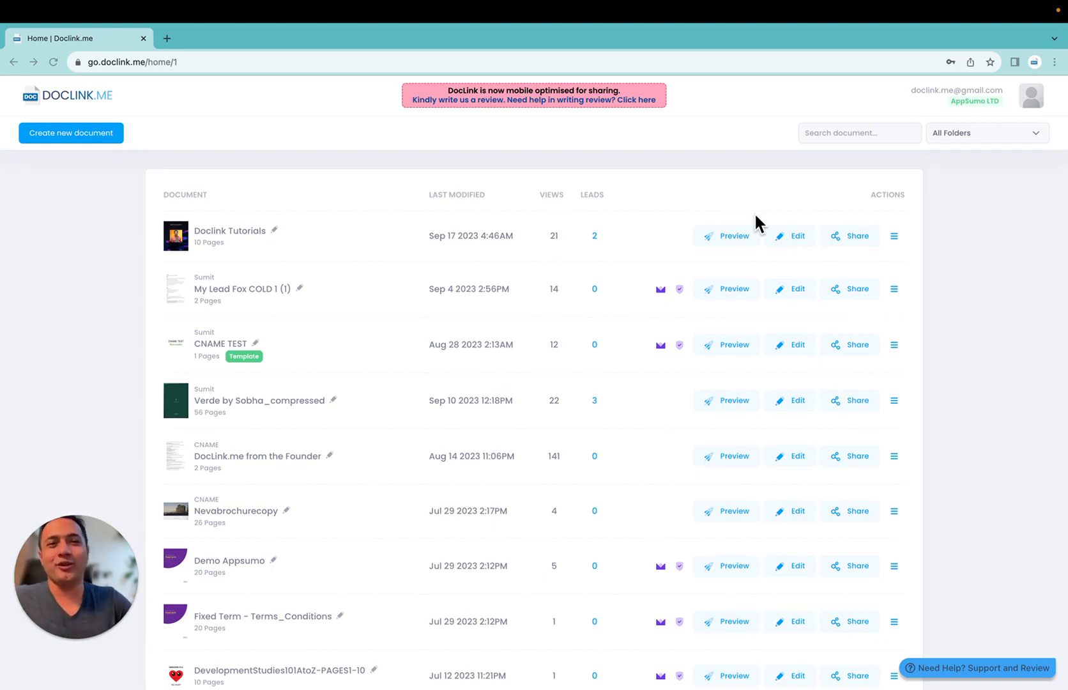
# Preview the Doclink Tutorials and CNAME TEST documents to compare their default and custom-domain link addresses
pyautogui.click(728, 237)
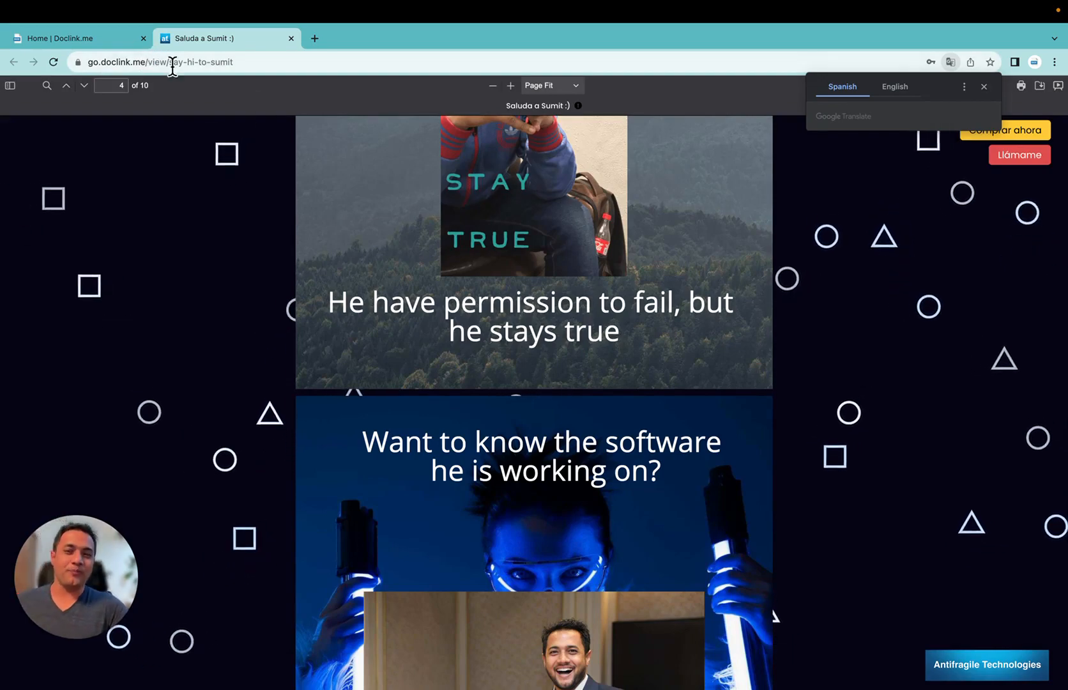
pyautogui.click(96, 37)
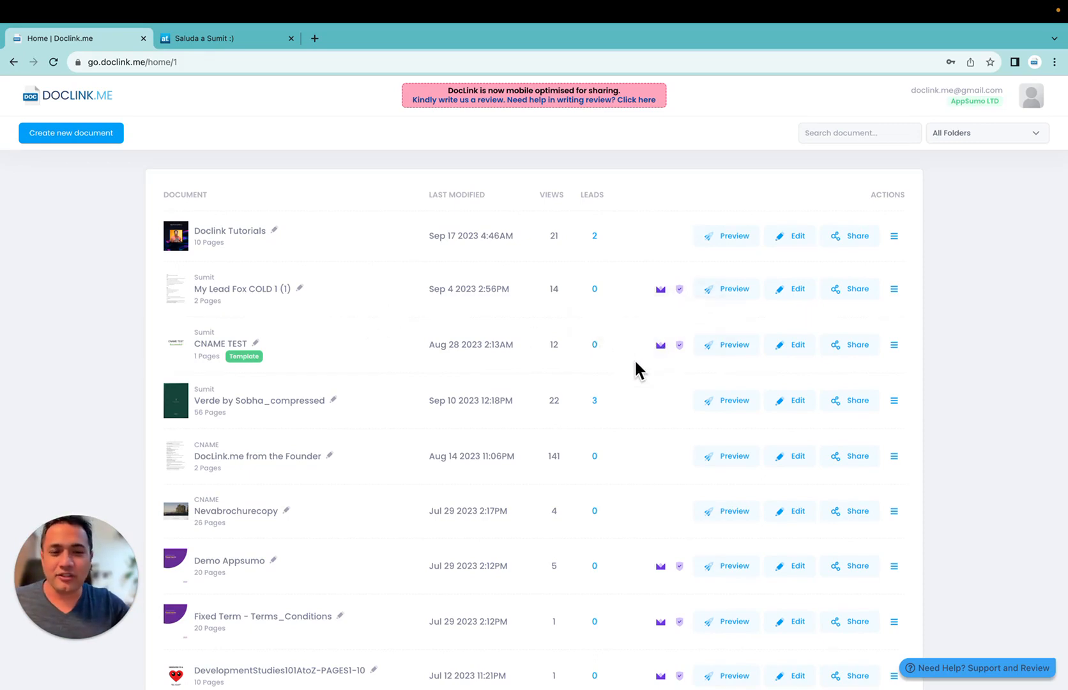
pyautogui.moveTo(657, 345)
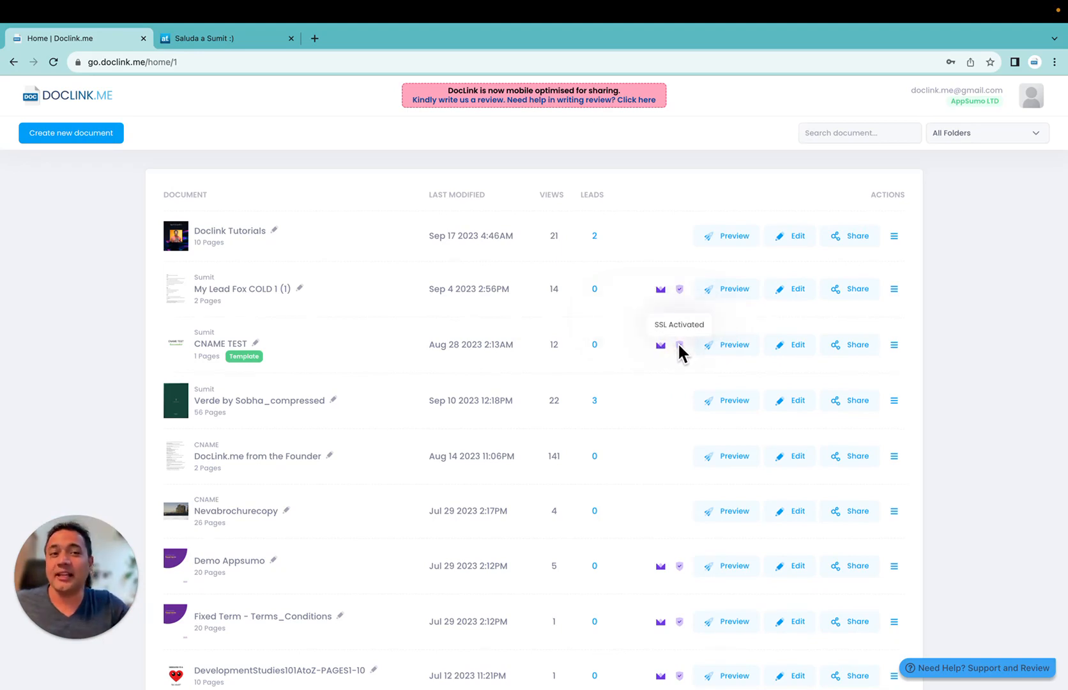
pyautogui.click(715, 345)
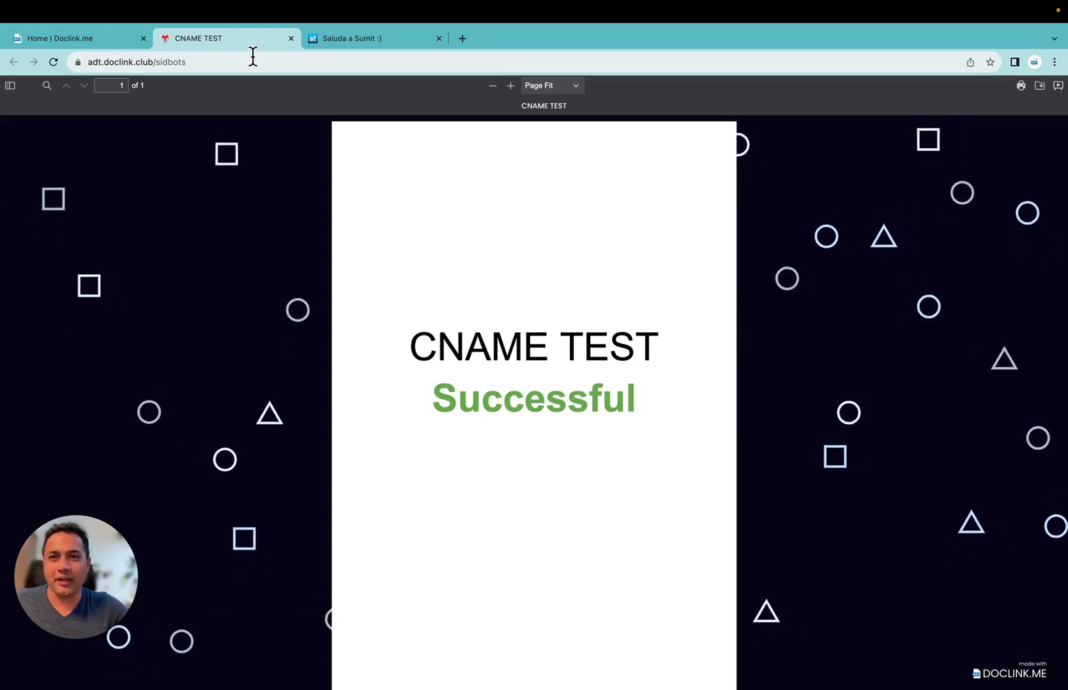
pyautogui.click(101, 39)
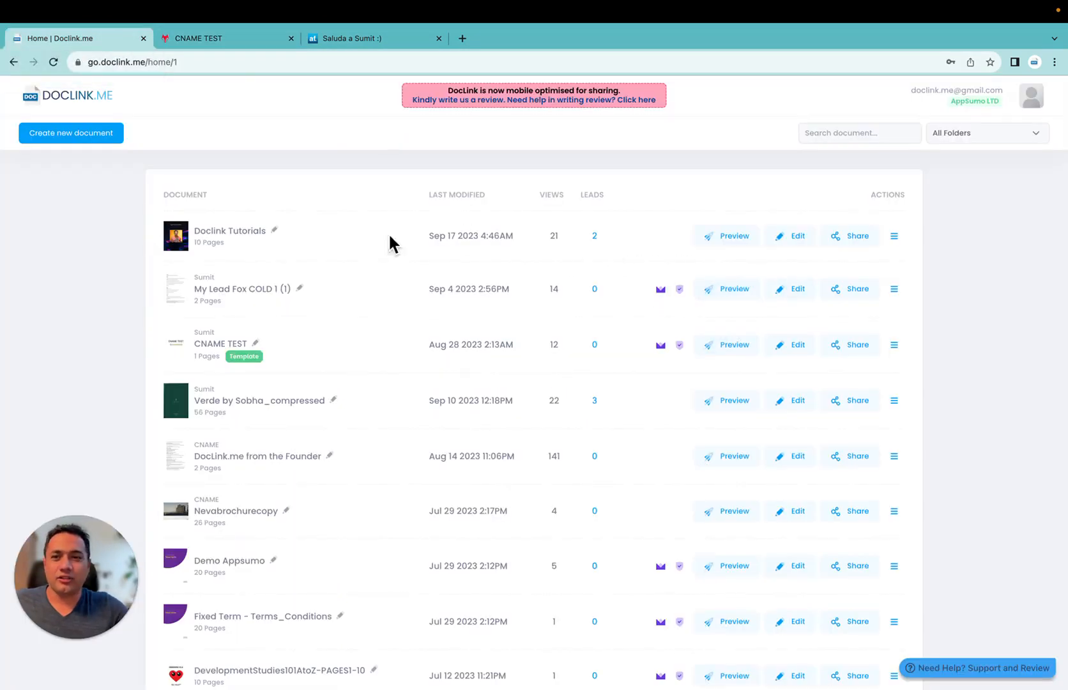
# Duplicate the Doclink Tutorials document and open the CNAME setup for the original document
pyautogui.click(894, 236)
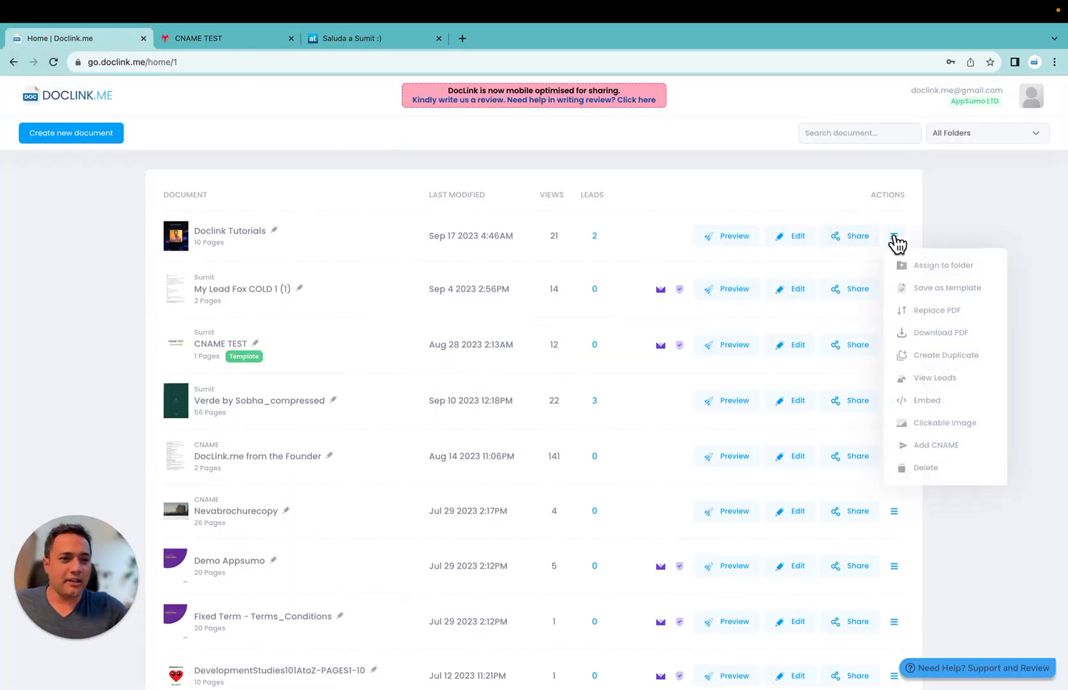
pyautogui.click(967, 355)
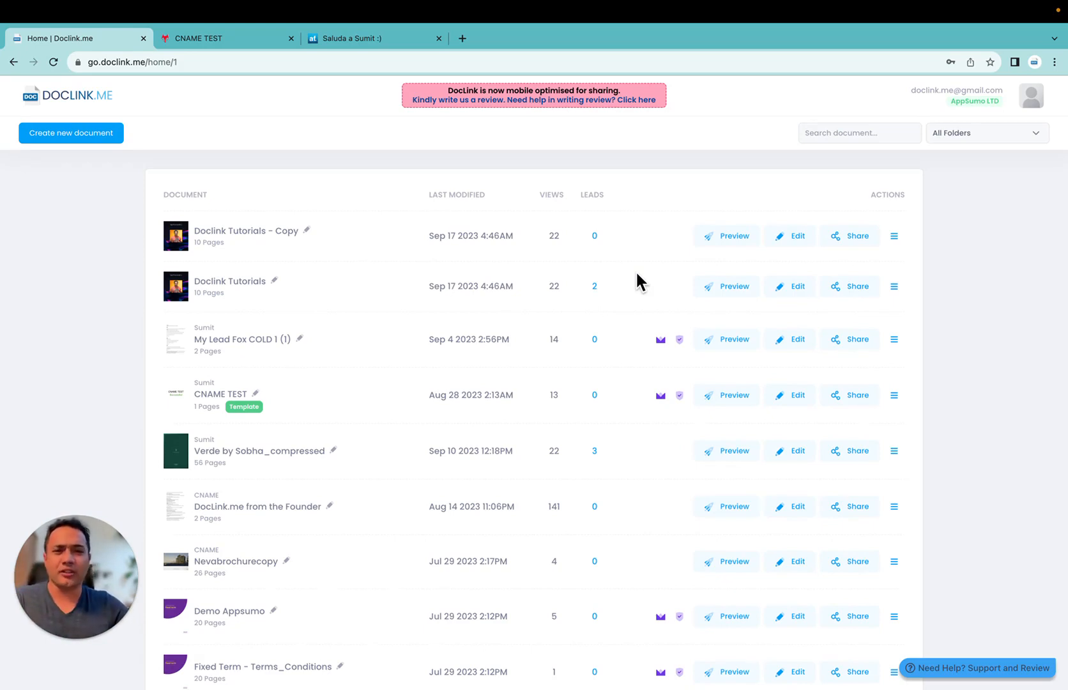
pyautogui.click(895, 287)
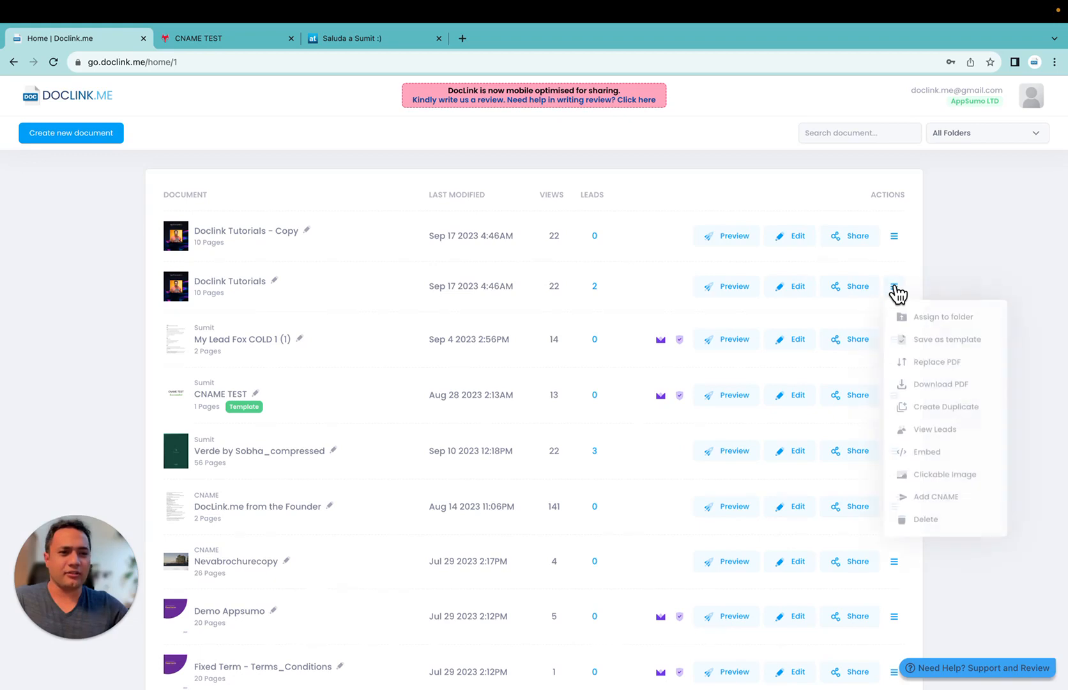
pyautogui.click(937, 496)
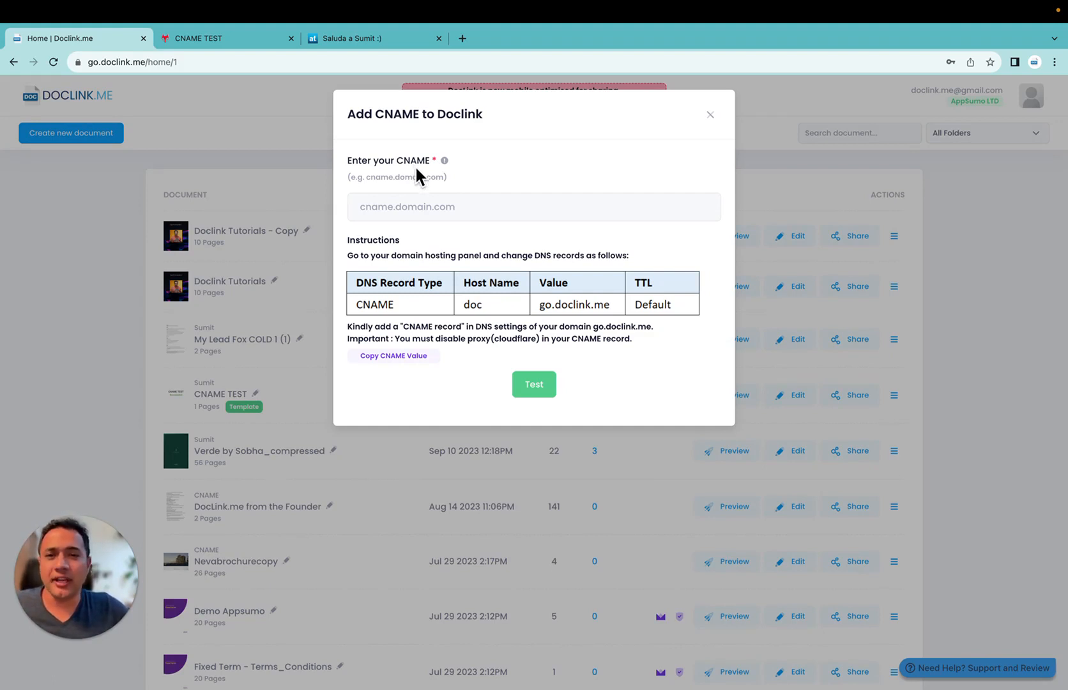
pyautogui.click(409, 206)
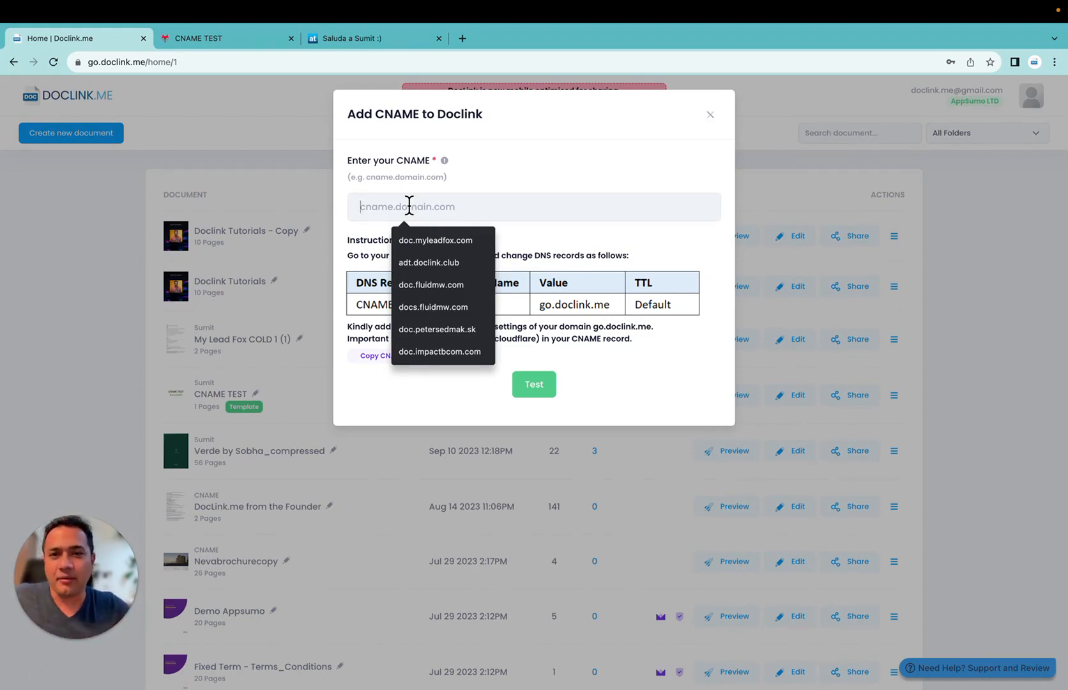
pyautogui.click(524, 185)
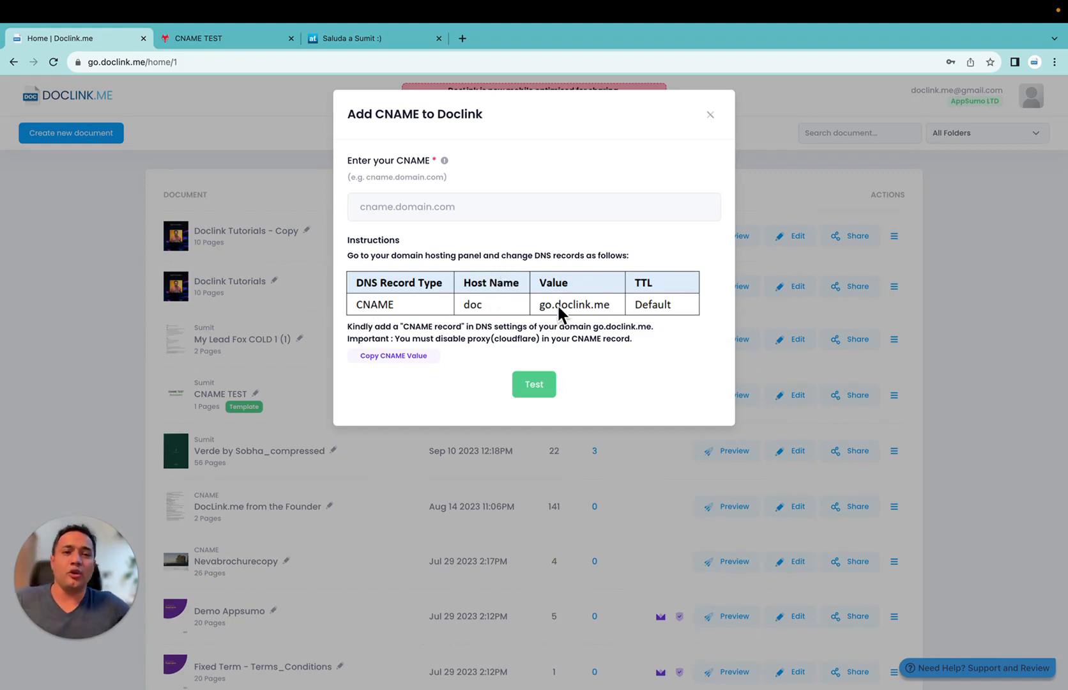
# Switch to Cloudflare and start a new CNAME record named doc in the DNS records of hisumit.com
pyautogui.hotkey('ctrl', 'Left')
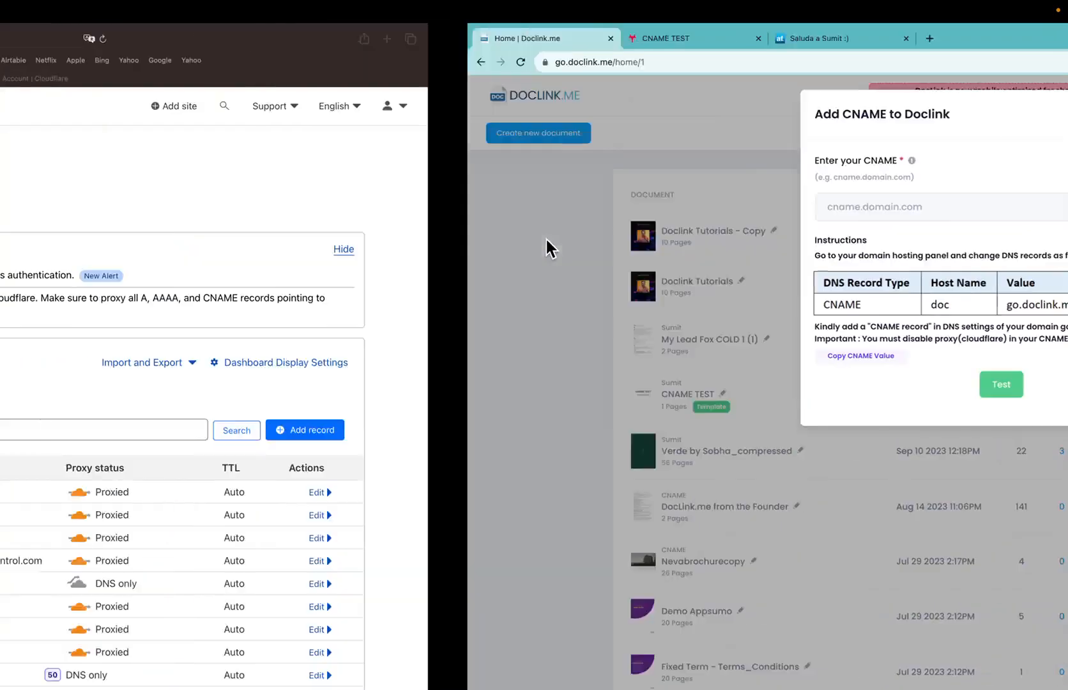
pyautogui.scroll(-2, 523, 351)
pyautogui.scroll(2, 523, 351)
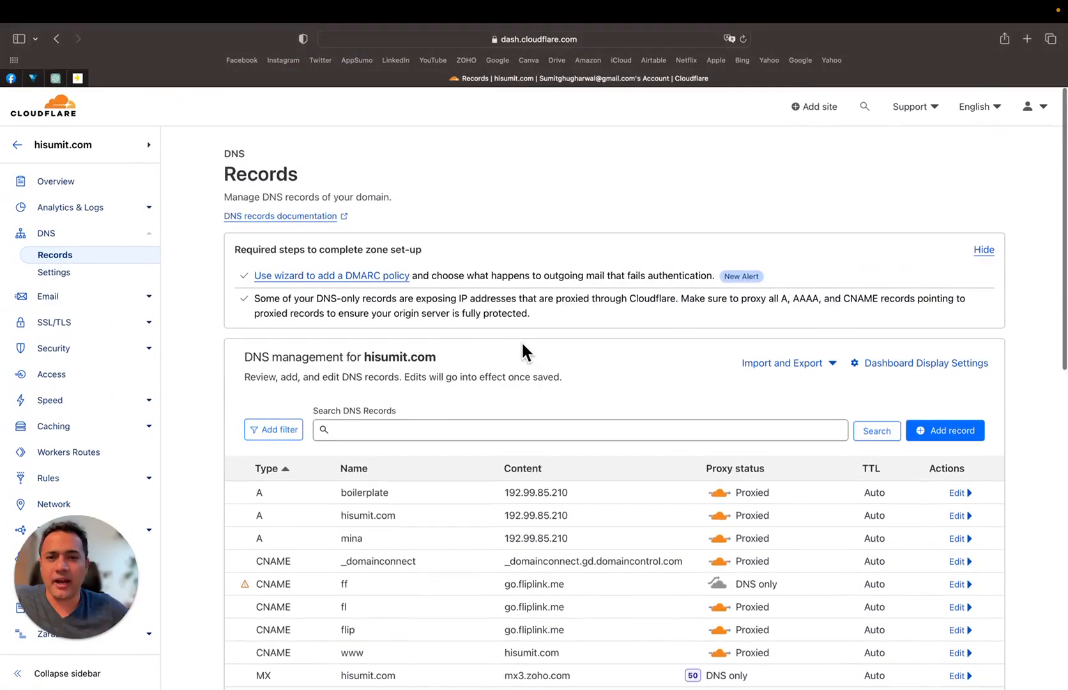
pyautogui.scroll(-7, 523, 352)
pyautogui.scroll(10, 522, 351)
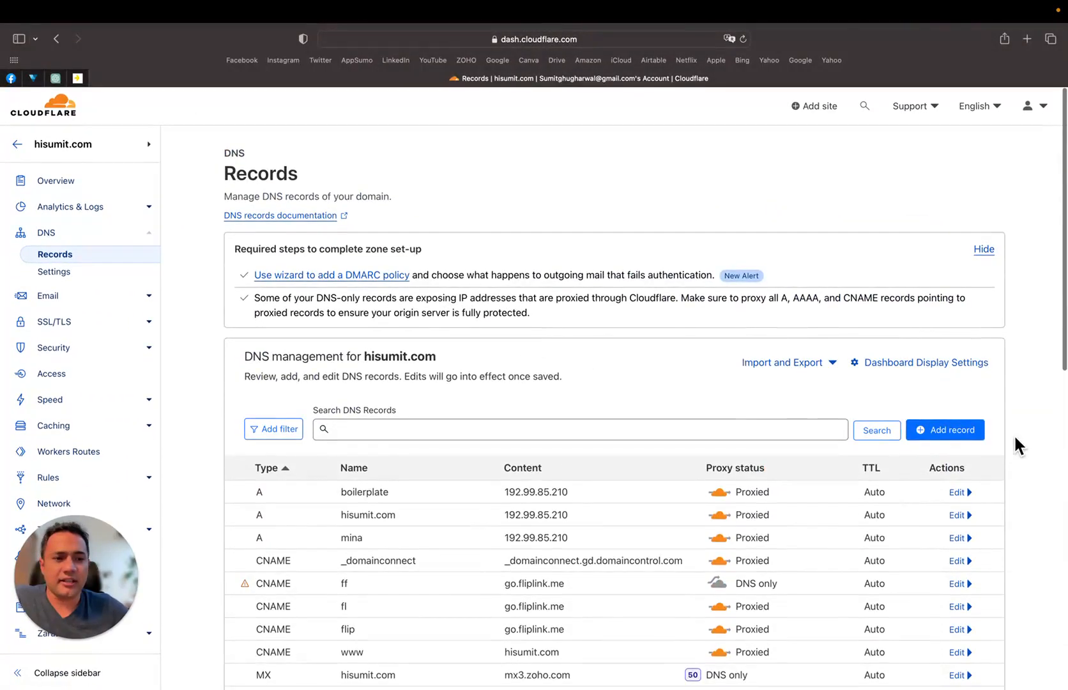
pyautogui.click(945, 431)
pyautogui.click(323, 510)
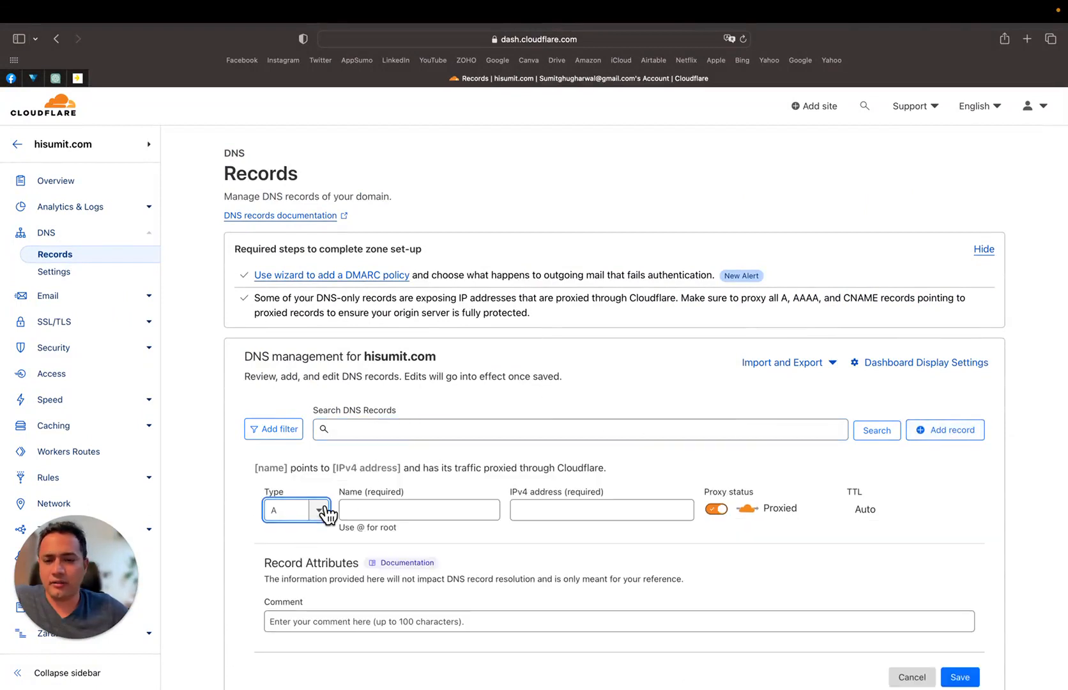
pyautogui.click(286, 629)
pyautogui.click(420, 506)
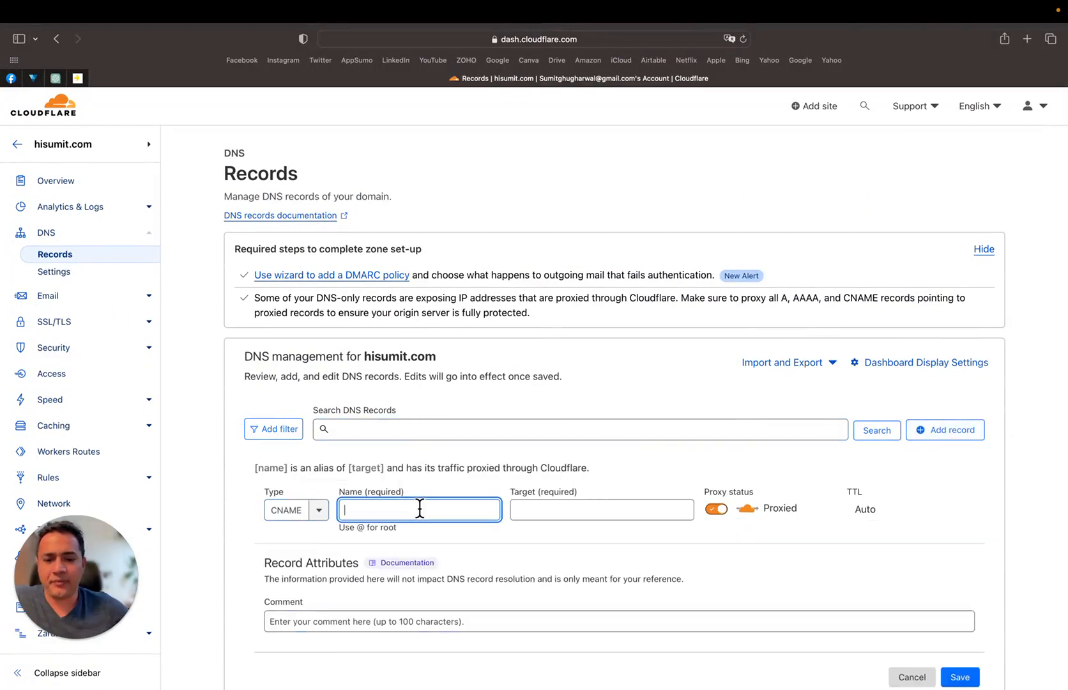
pyautogui.write('doc')
# Copy the CNAME value from Doclink's setup dialog and enter go.doclink.me as the target of the new Cloudflare record
pyautogui.click(561, 511)
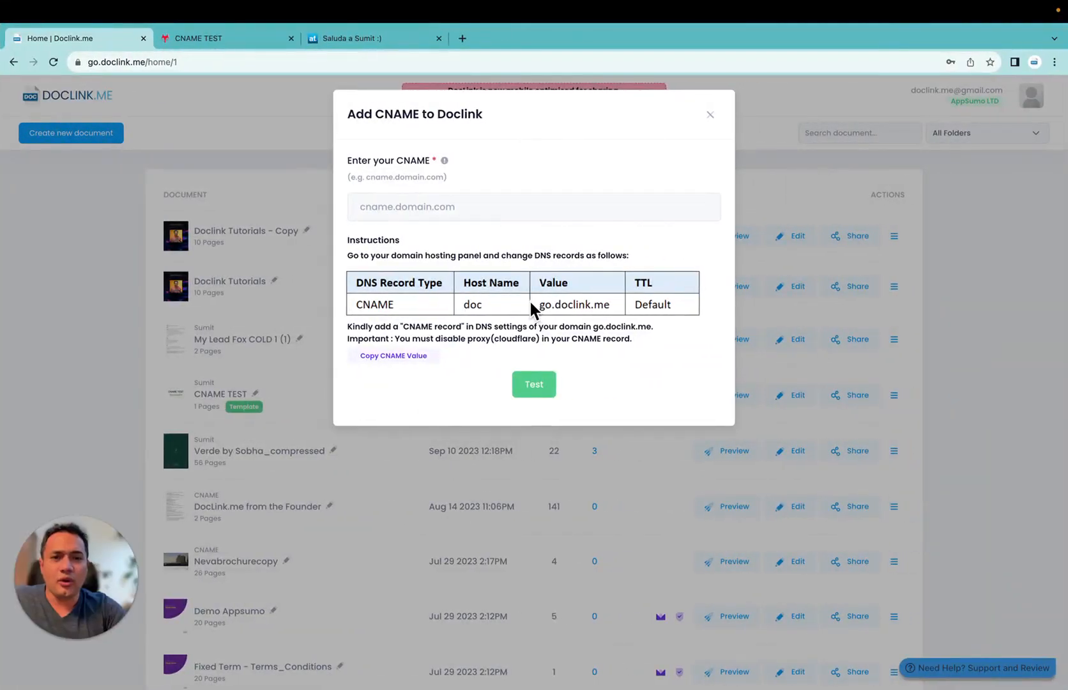
pyautogui.click(399, 359)
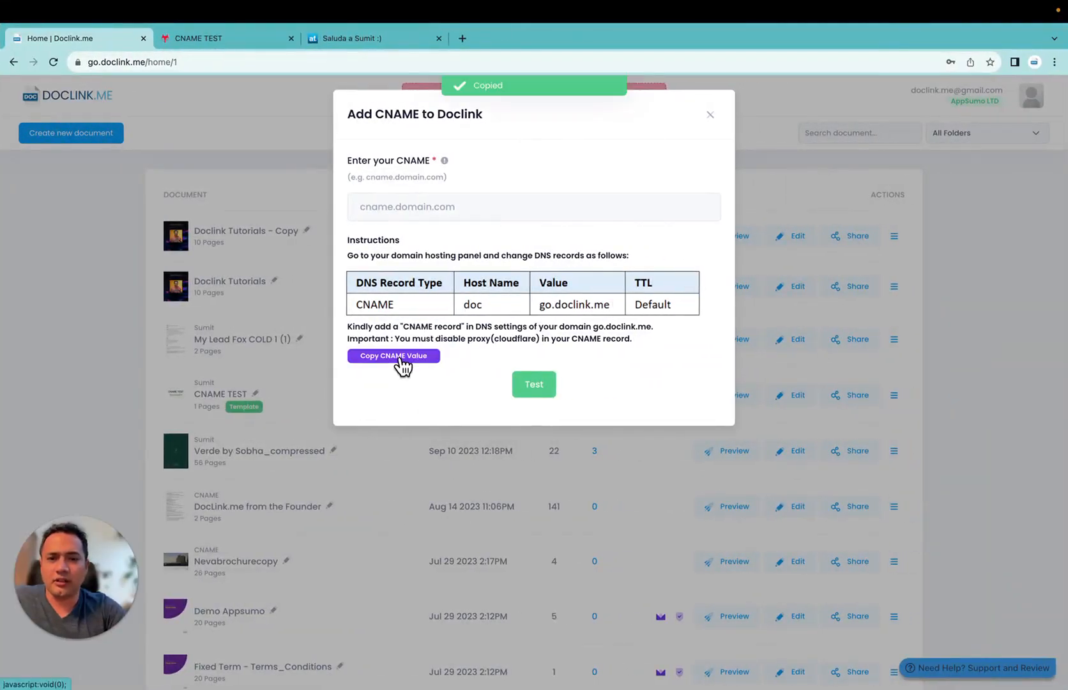
pyautogui.hotkey('ctrl', 'Left')
pyautogui.click(517, 510)
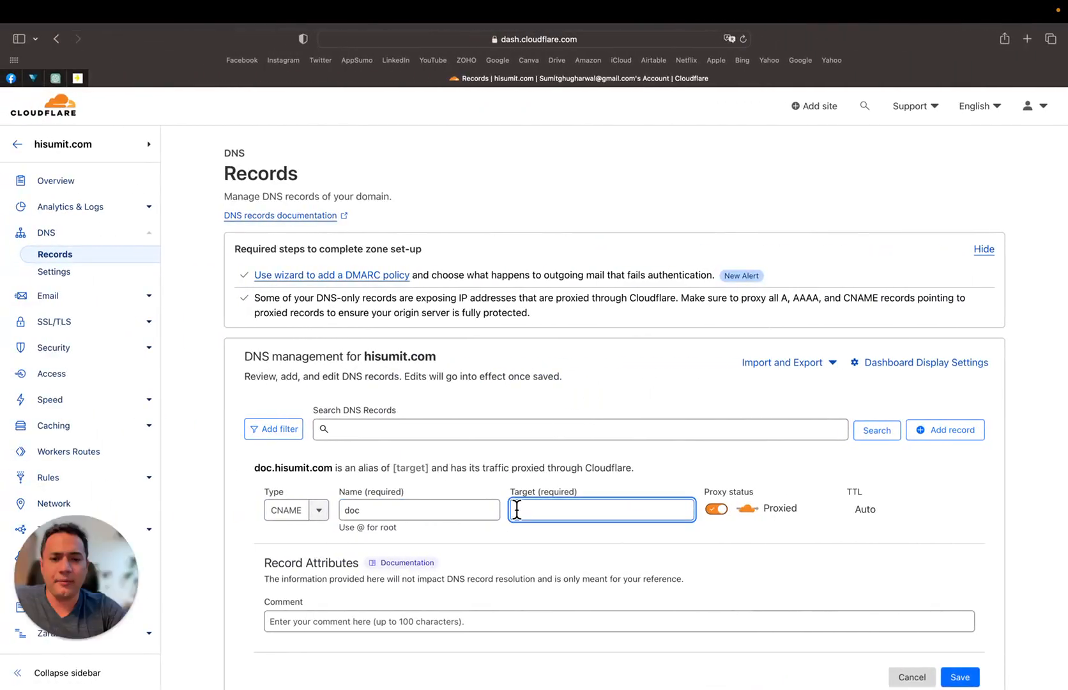
pyautogui.press('super+v')
pyautogui.press('super+z')
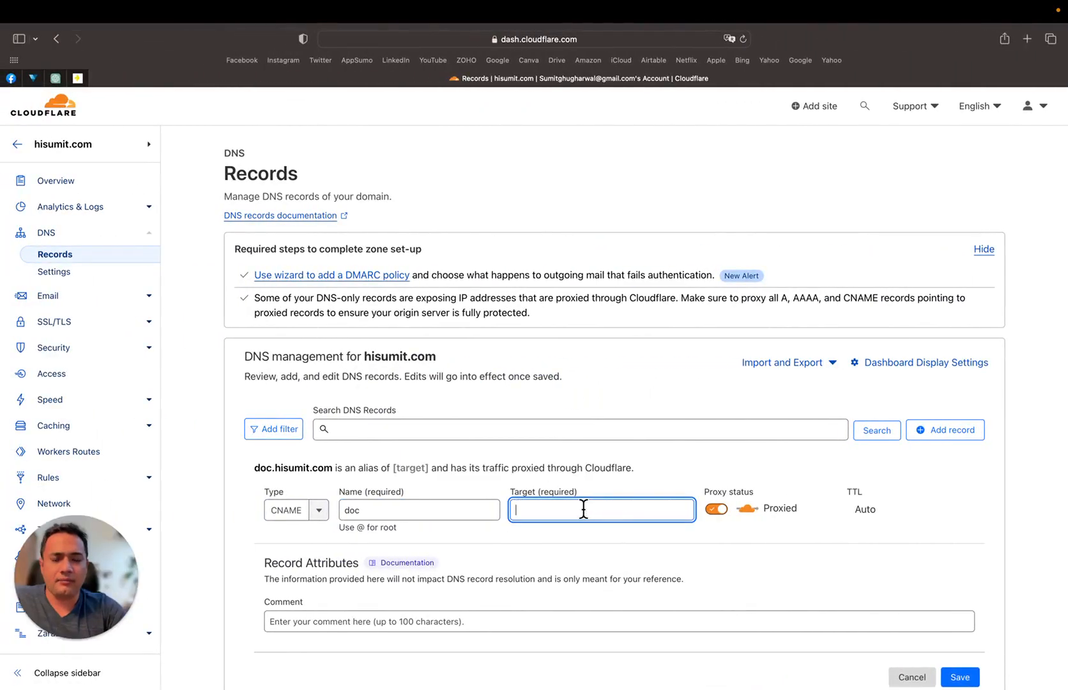
pyautogui.hotkey('ctrl', 'Right')
pyautogui.click(424, 356)
pyautogui.hotkey('ctrl', 'Left')
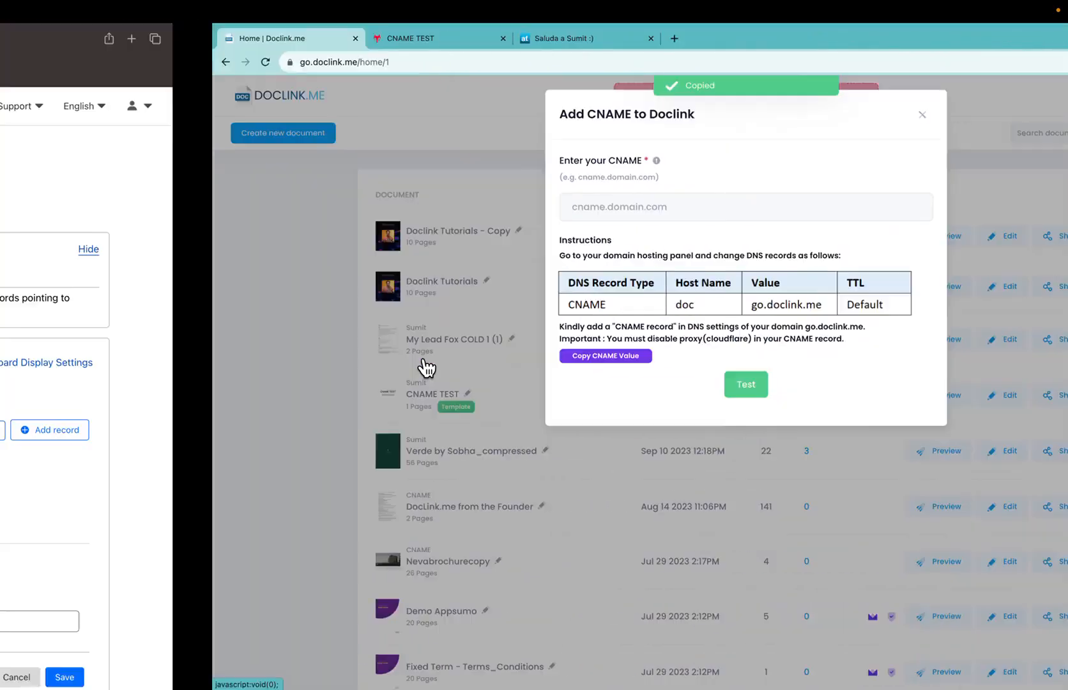
pyautogui.click(548, 508)
pyautogui.press('super+v')
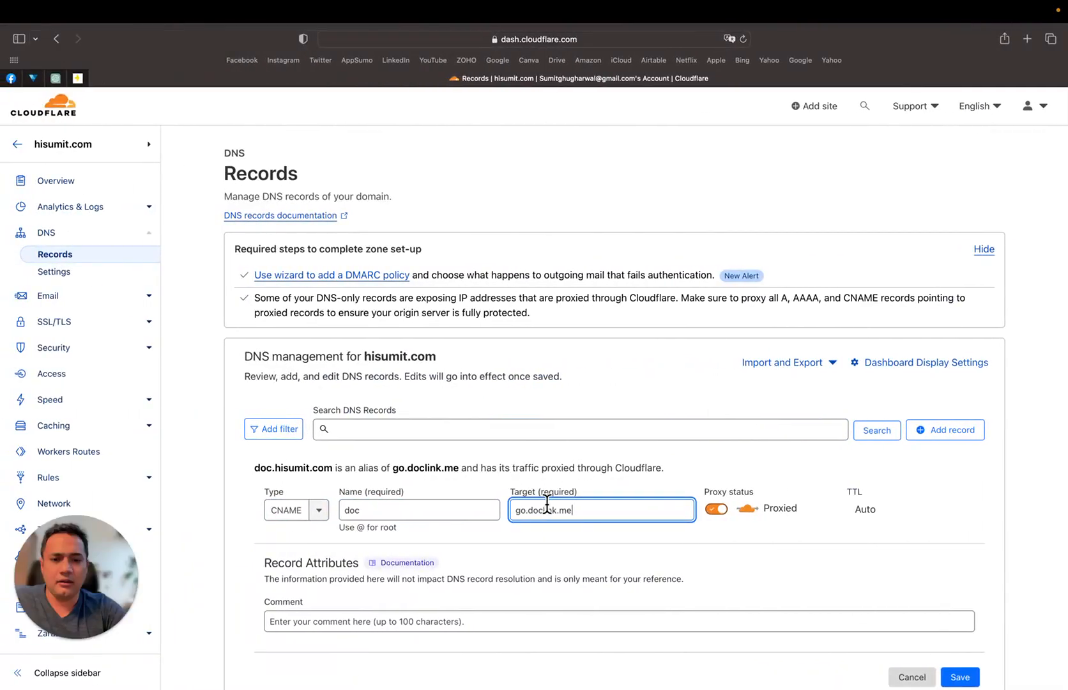
# Review Doclink's proxy instruction, set the Cloudflare doc record's proxy status to DNS only, and save the record
pyautogui.hotkey('ctrl', 'Right')
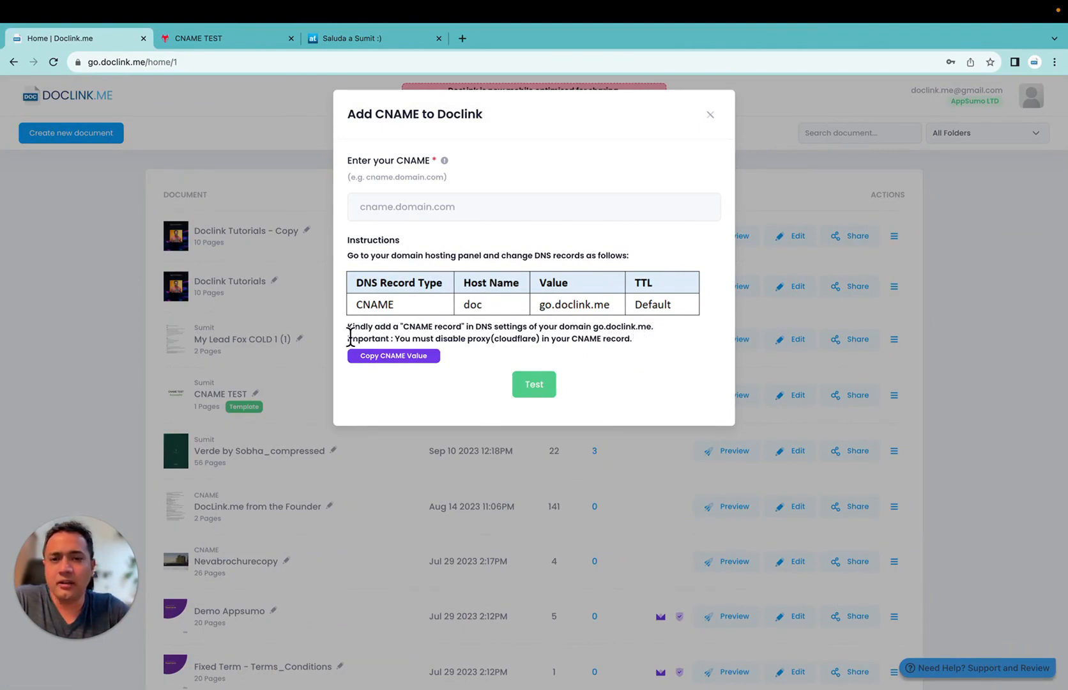
pyautogui.moveTo(394, 338); pyautogui.dragTo(638, 338)
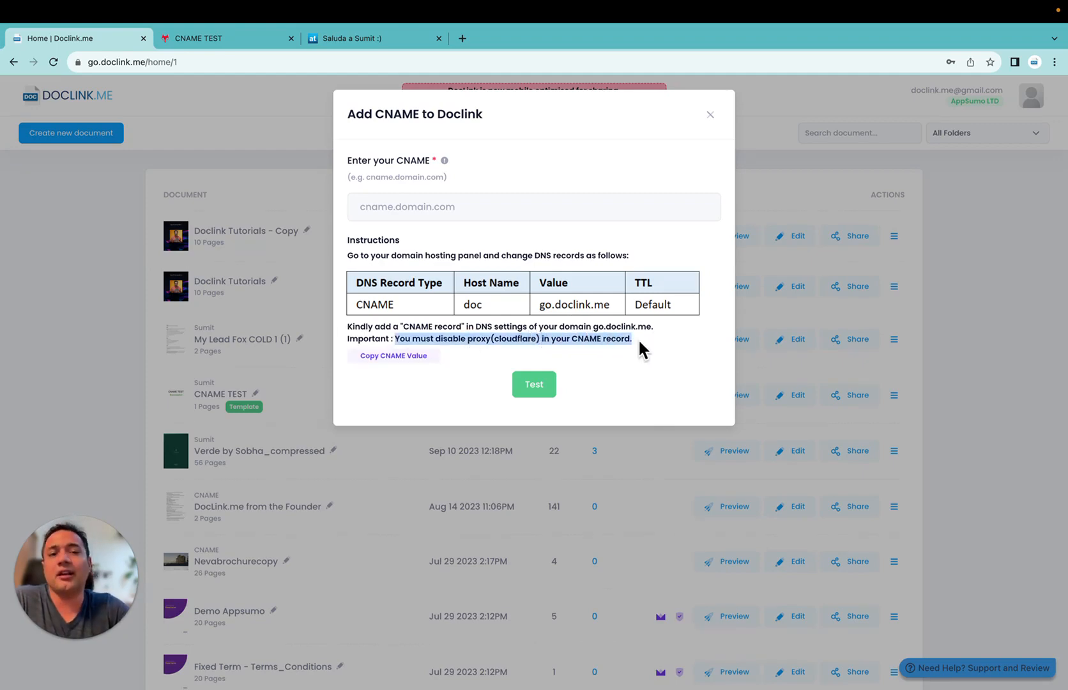
pyautogui.hotkey('ctrl', 'Left')
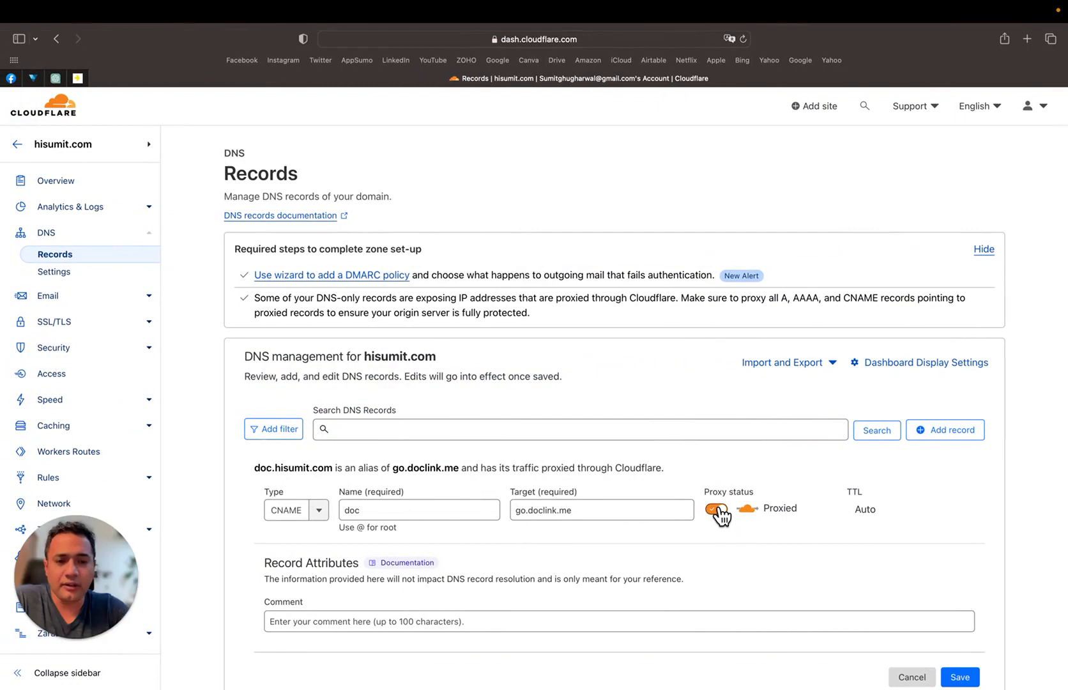
pyautogui.click(716, 509)
pyautogui.scroll(-3, 707, 470)
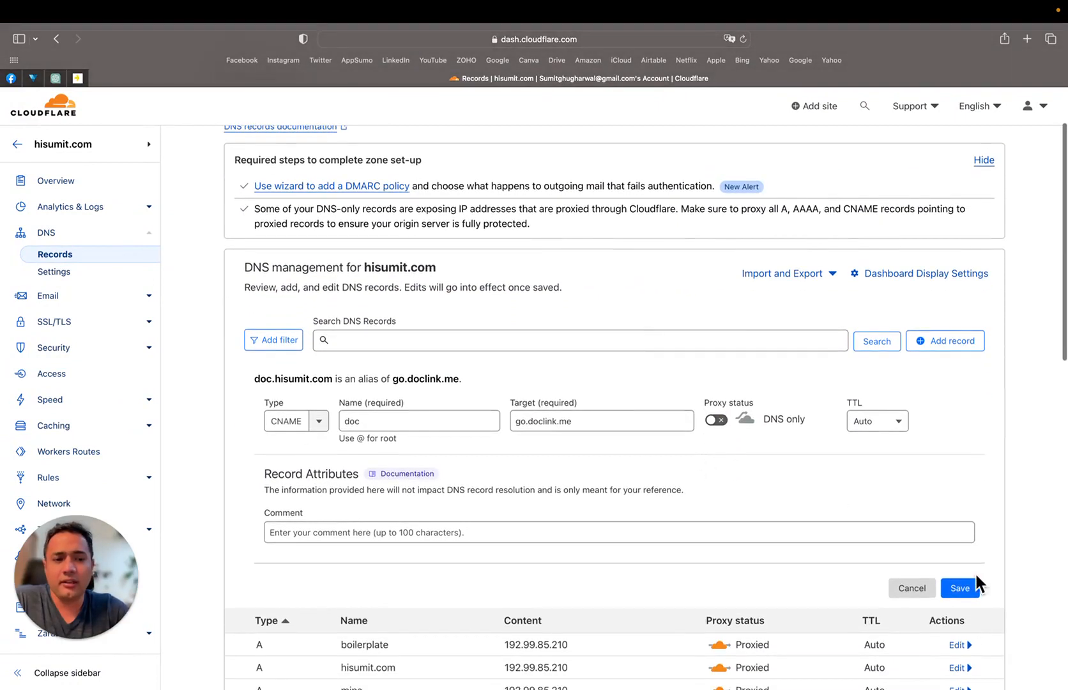
pyautogui.click(973, 594)
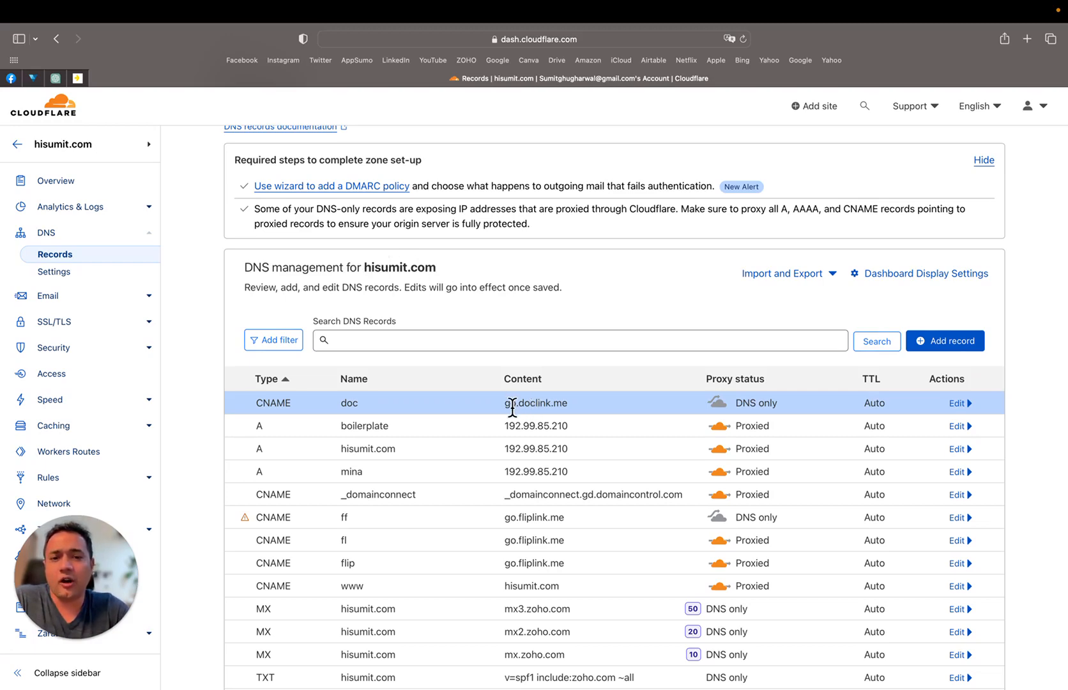
# Back in Doclink, enter doc.hisumit.com as the document's CNAME and test it
pyautogui.hotkey('ctrl', 'Right')
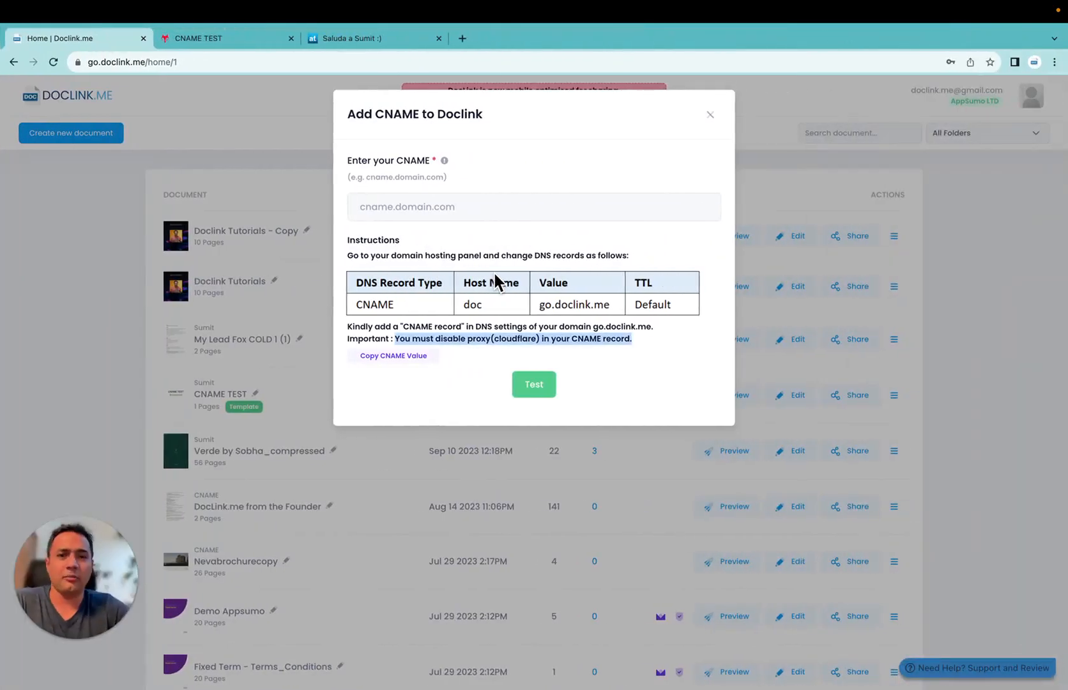
pyautogui.click(460, 216)
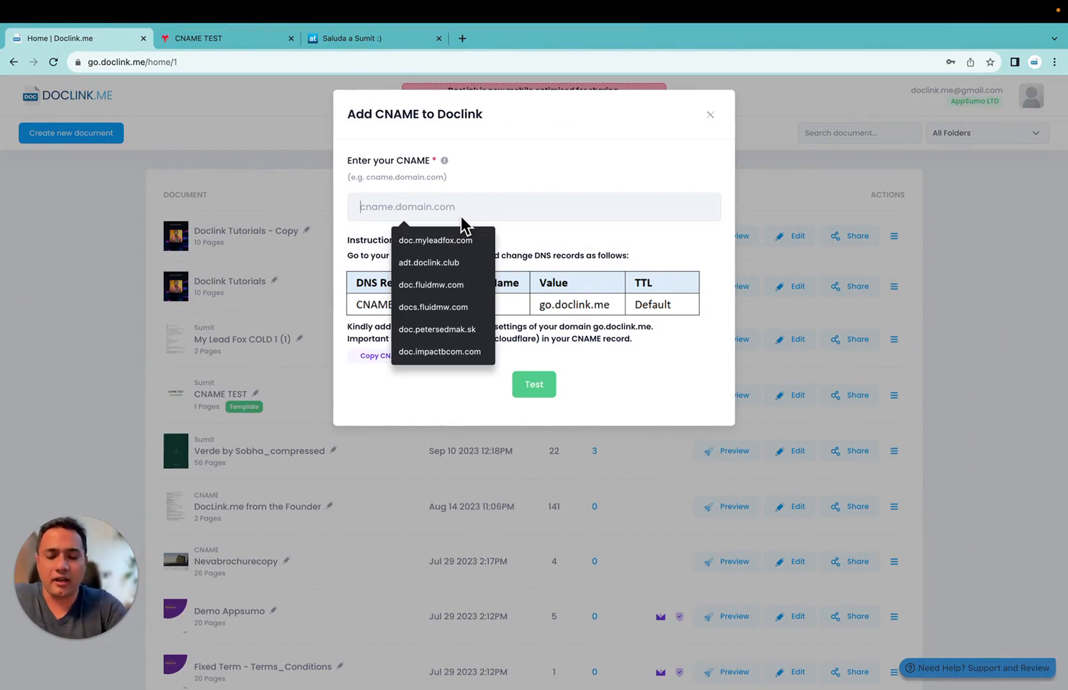
pyautogui.write('doc.hisumit')
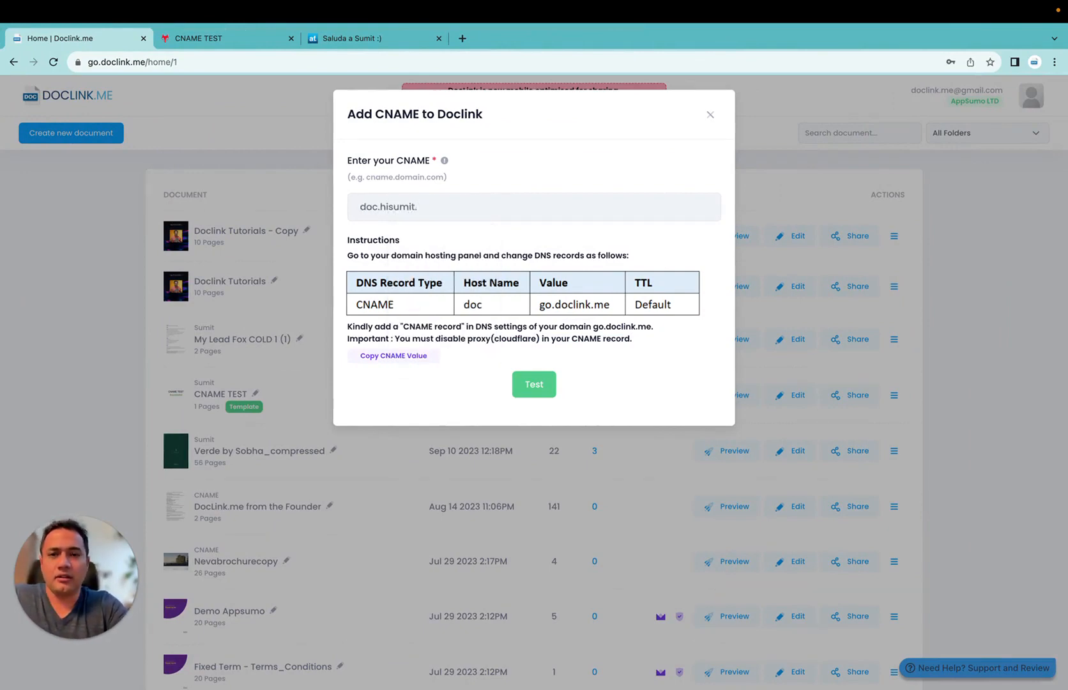
pyautogui.write('.com')
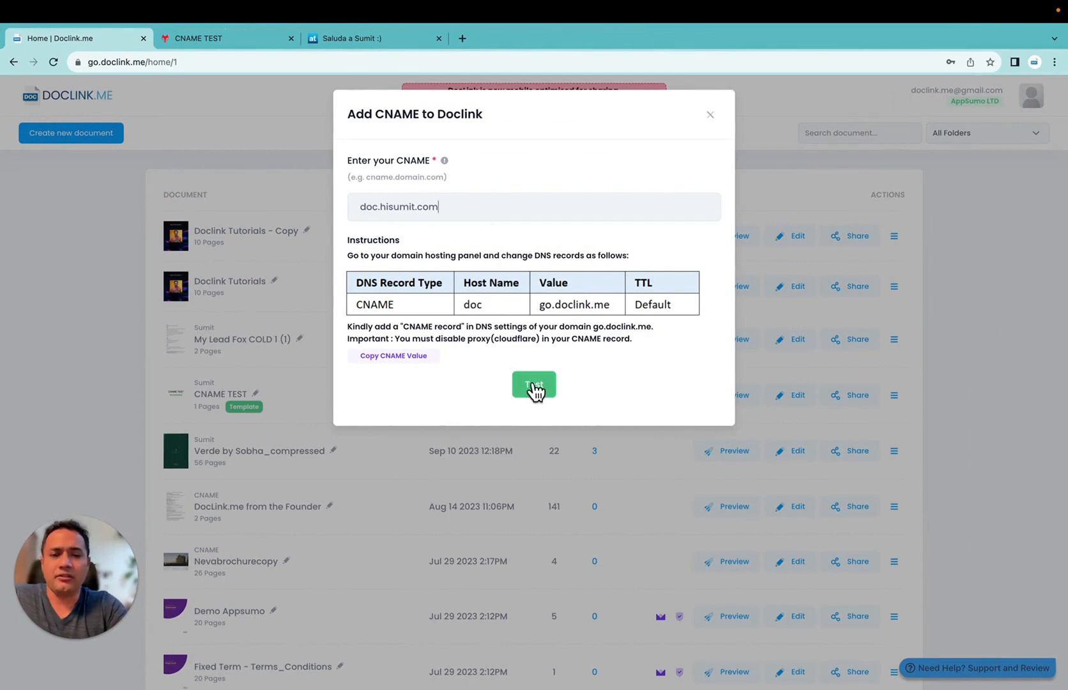
pyautogui.click(534, 386)
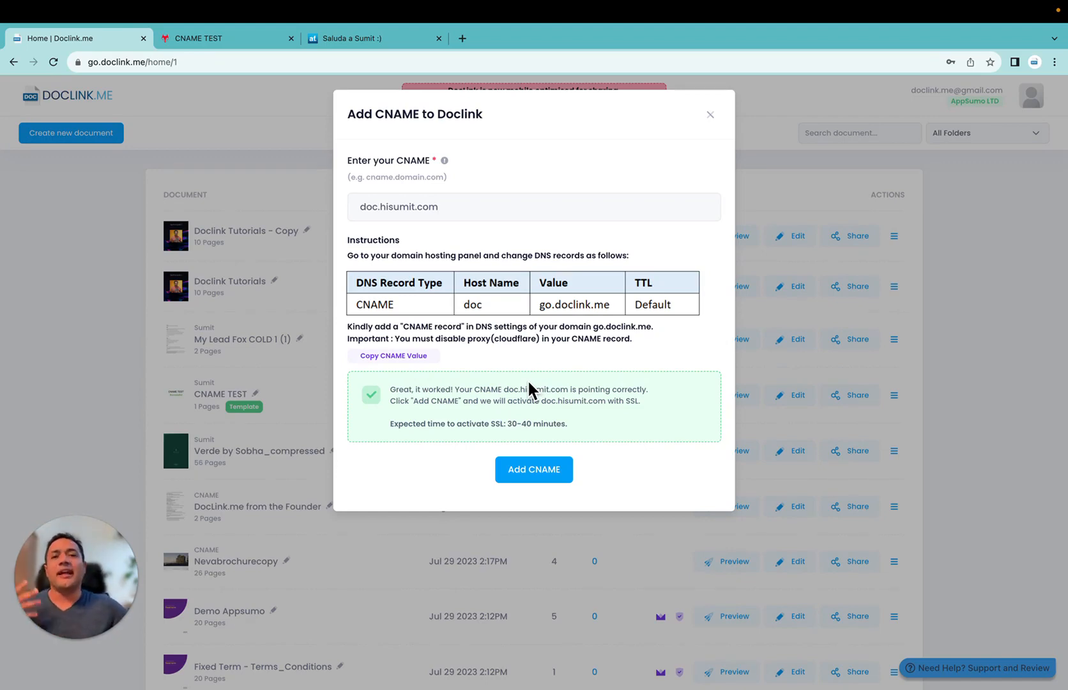
# Add the tested CNAME doc.hisumit.com to the Doclink Tutorials document
pyautogui.tripleClick(455, 207)
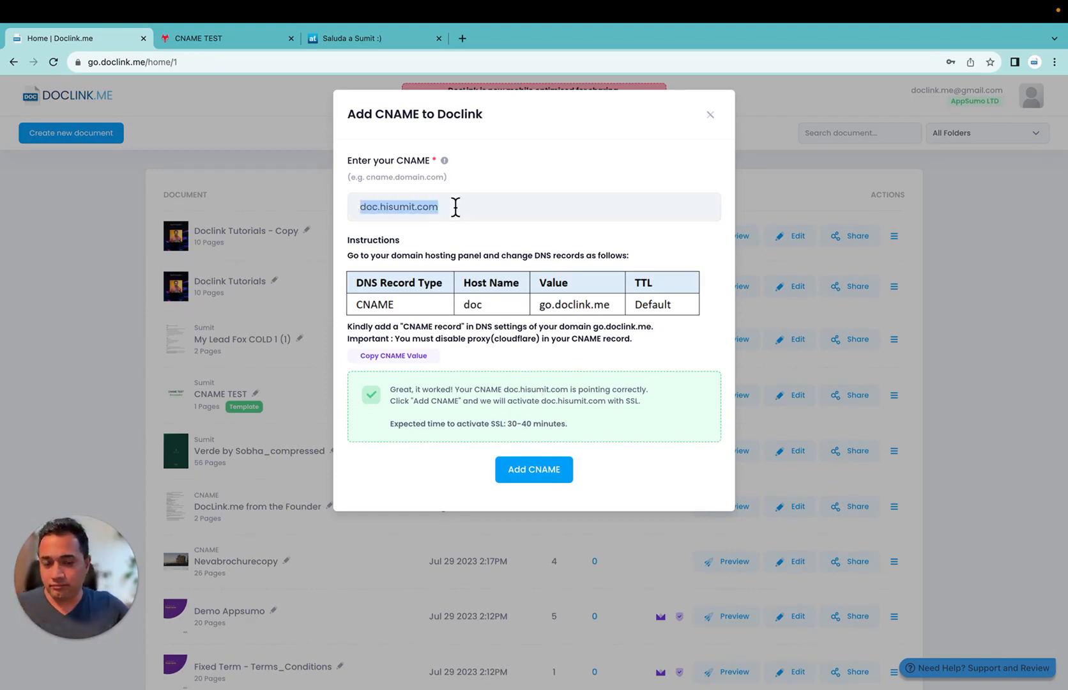
pyautogui.click(480, 247)
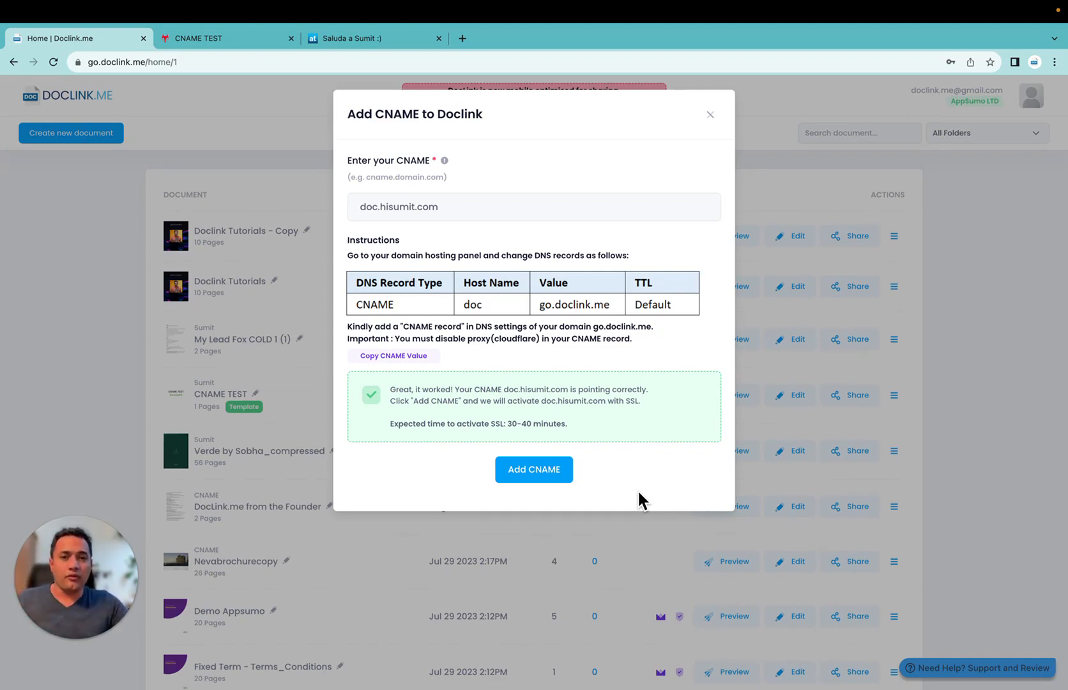
pyautogui.click(527, 473)
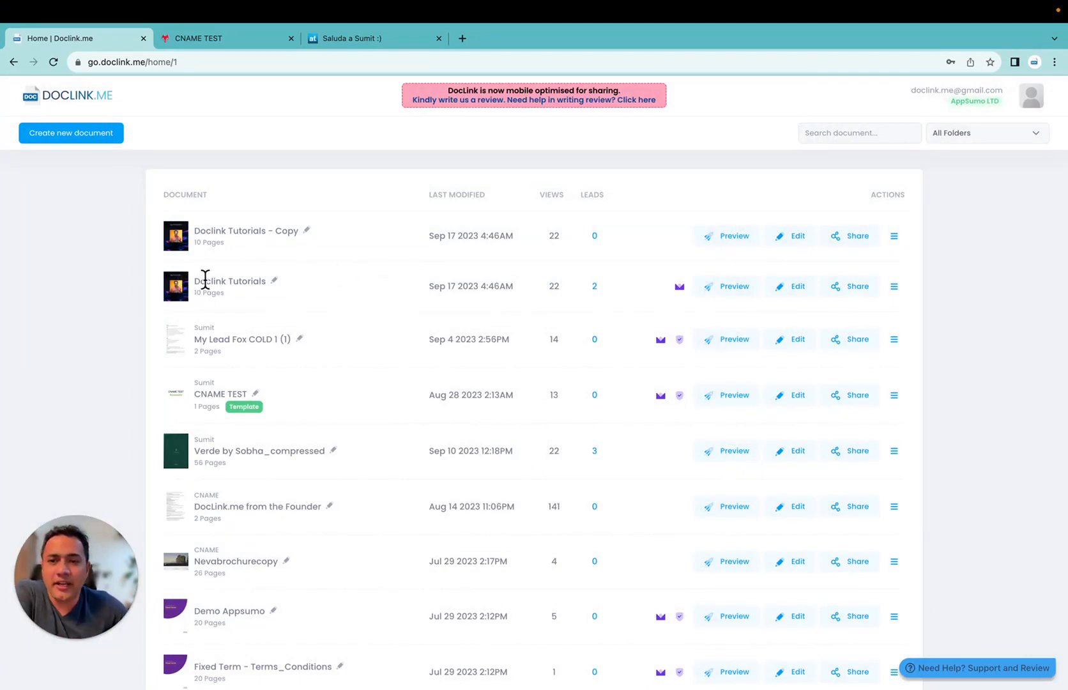
# Check the Doclink Tutorials document's CNAME mapping, preview it on its custom domain, and return to the document list
pyautogui.moveTo(680, 289)
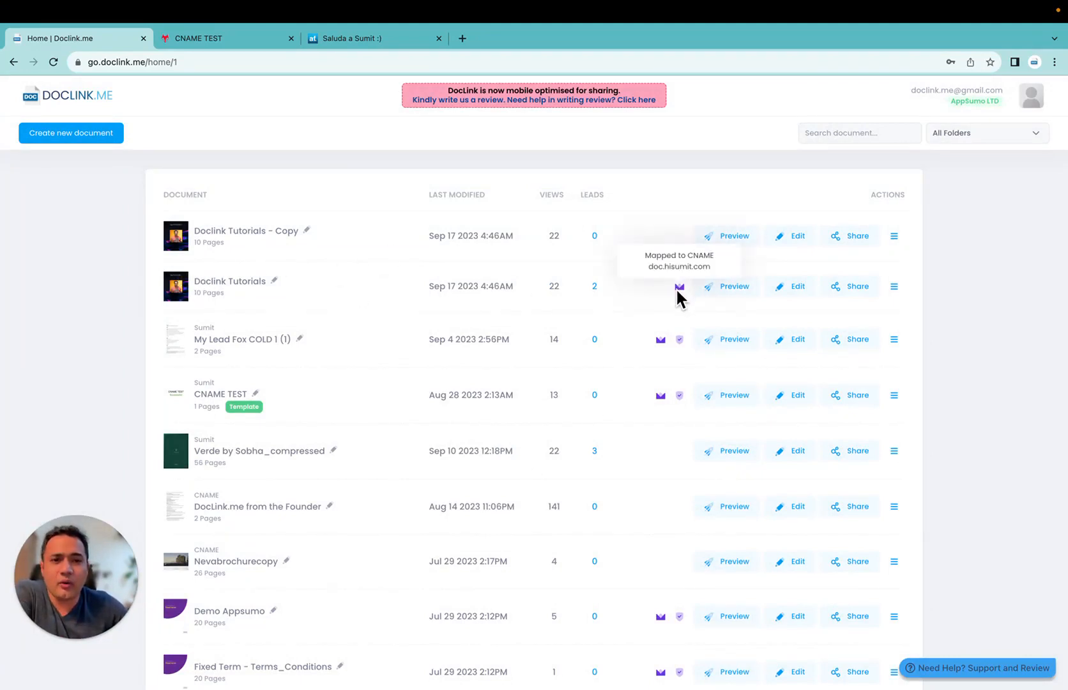
pyautogui.click(728, 294)
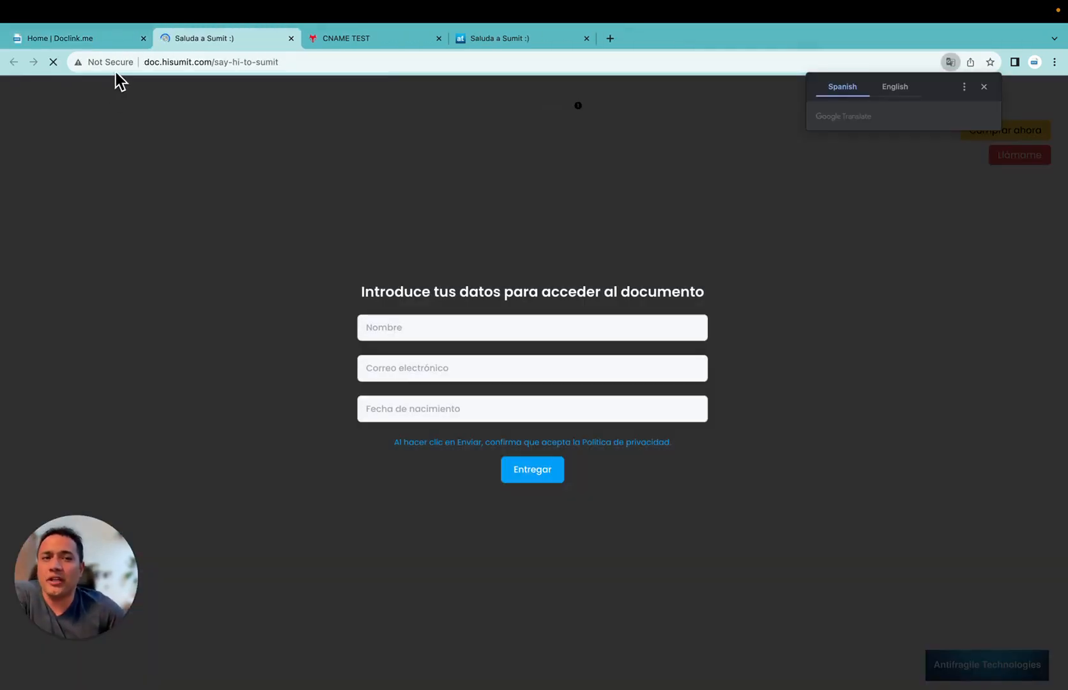
pyautogui.click(112, 39)
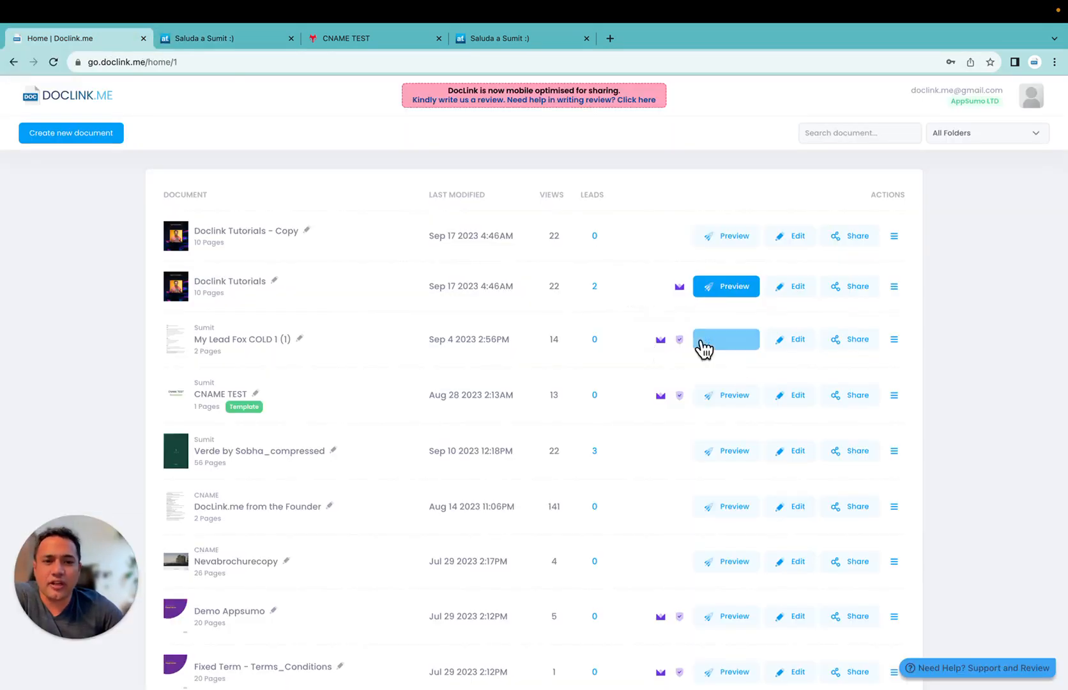
pyautogui.moveTo(681, 343)
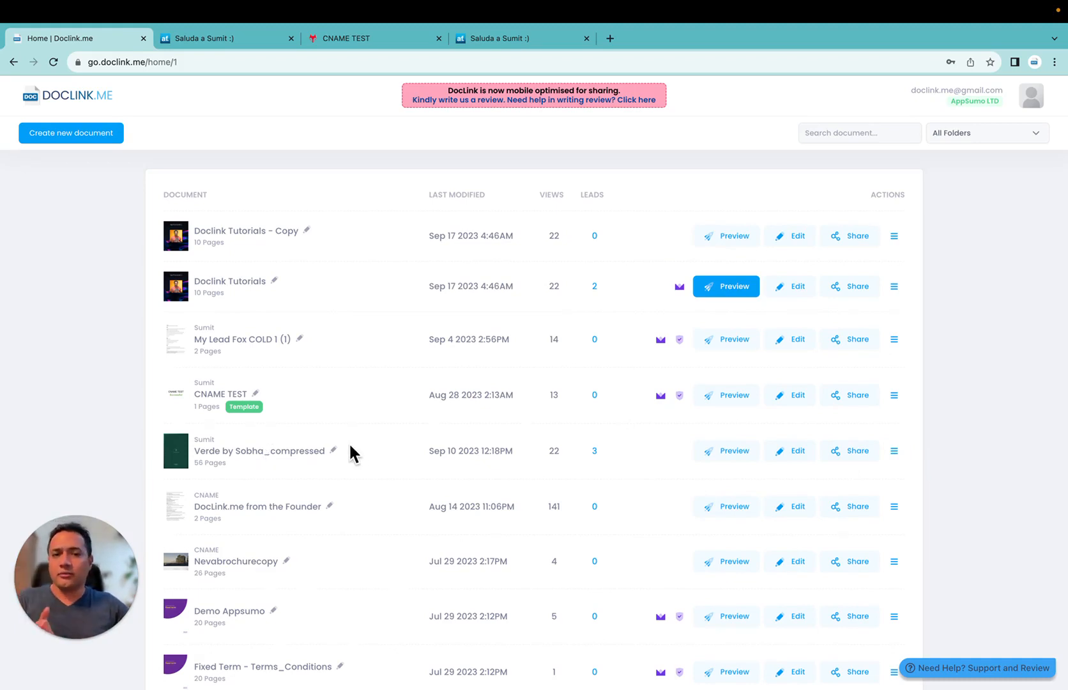
pyautogui.doubleClick(222, 450)
pyautogui.click(353, 415)
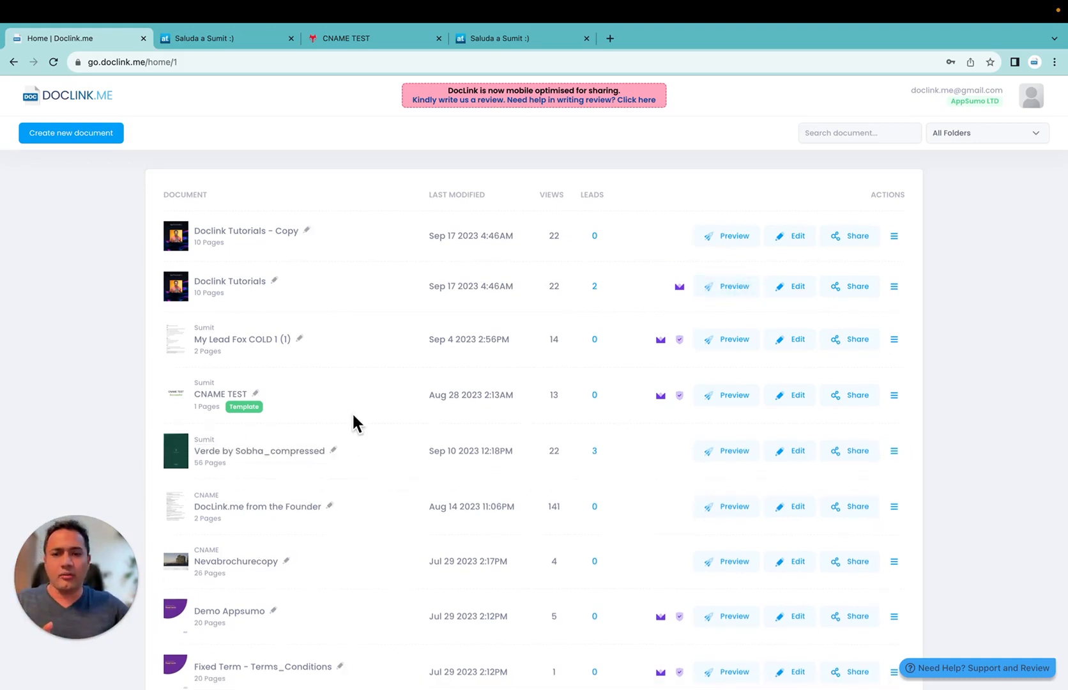
# Test doc.hisumit.com as the CNAME of the Nevabrochurecopy document and add it
pyautogui.click(894, 564)
pyautogui.click(932, 511)
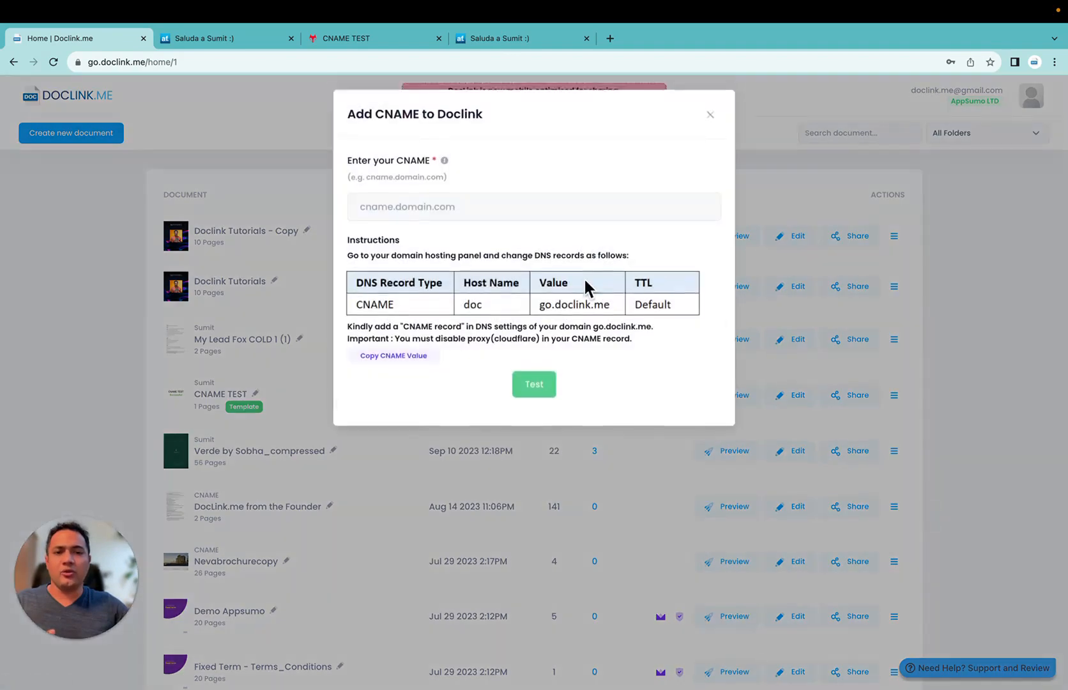
pyautogui.click(440, 207)
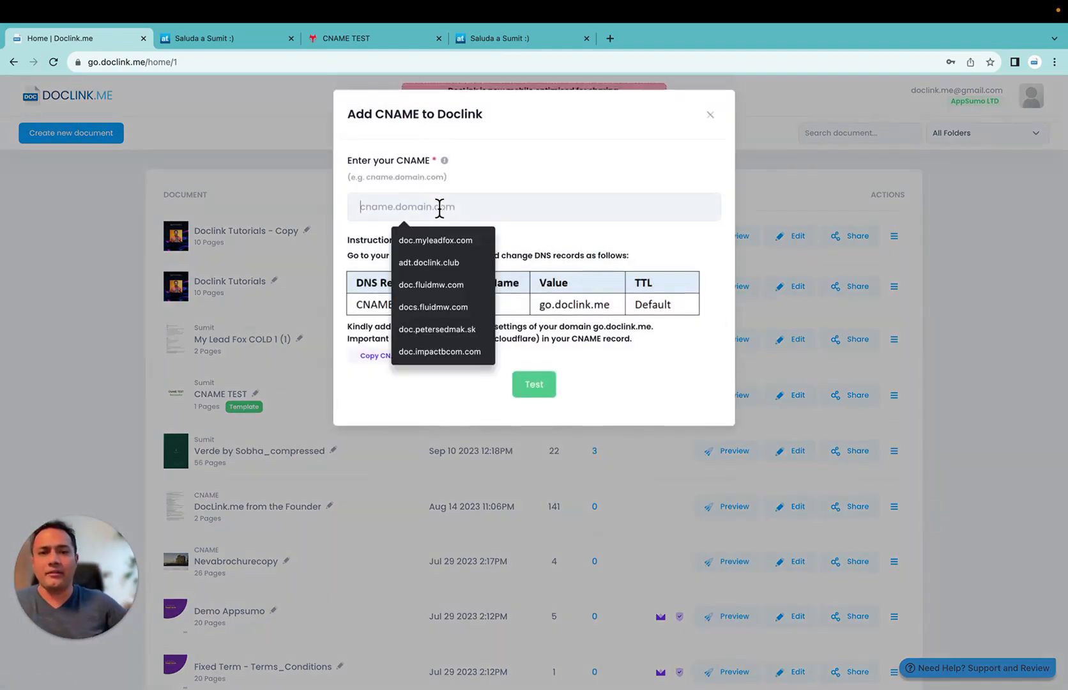
pyautogui.write('doc.')
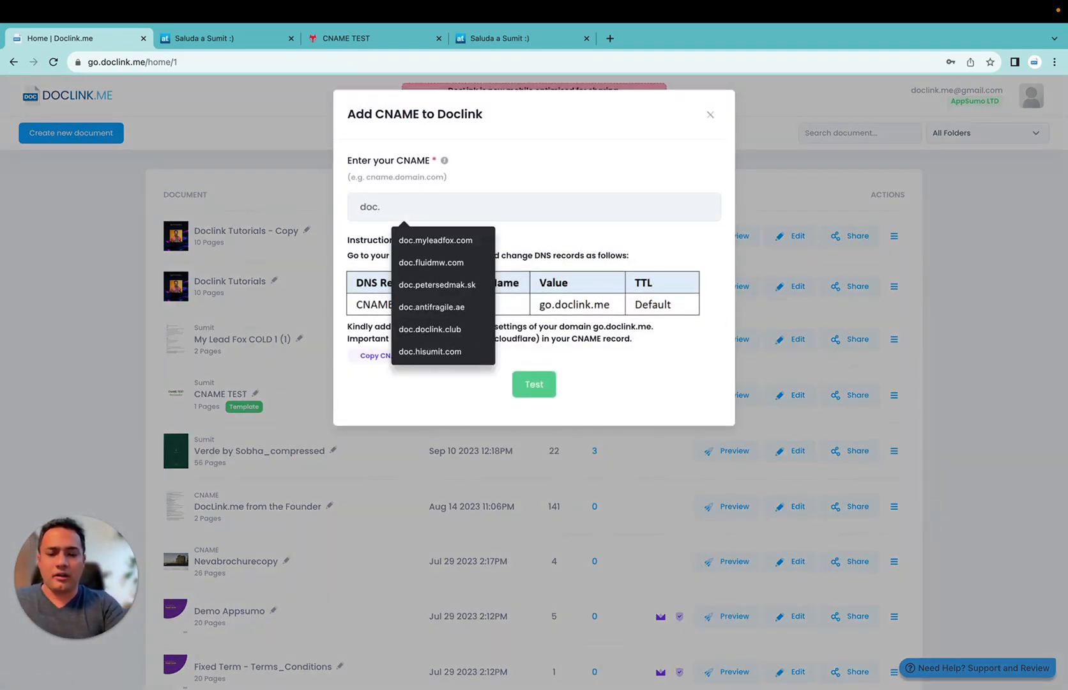
pyautogui.write('hi')
pyautogui.click(446, 235)
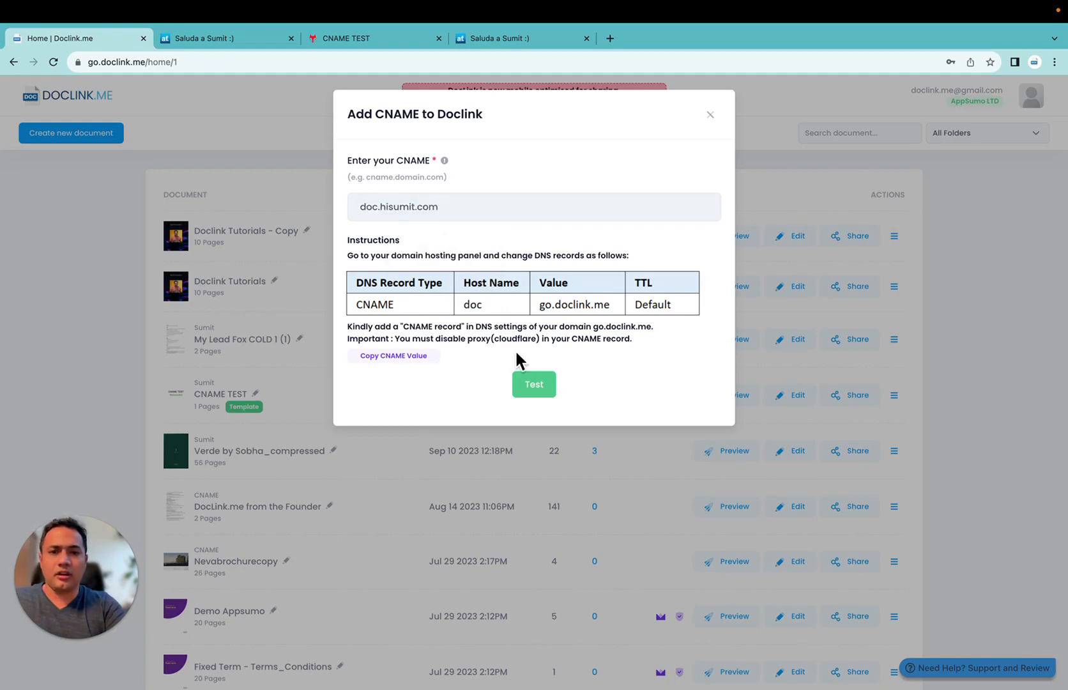
pyautogui.click(528, 385)
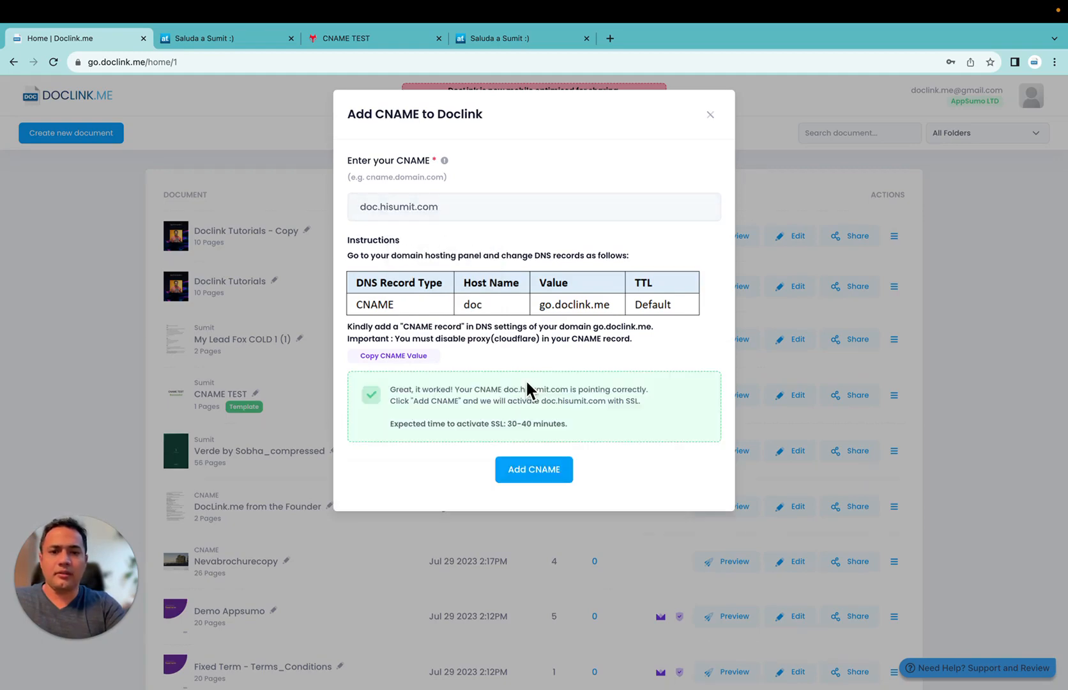
pyautogui.click(530, 473)
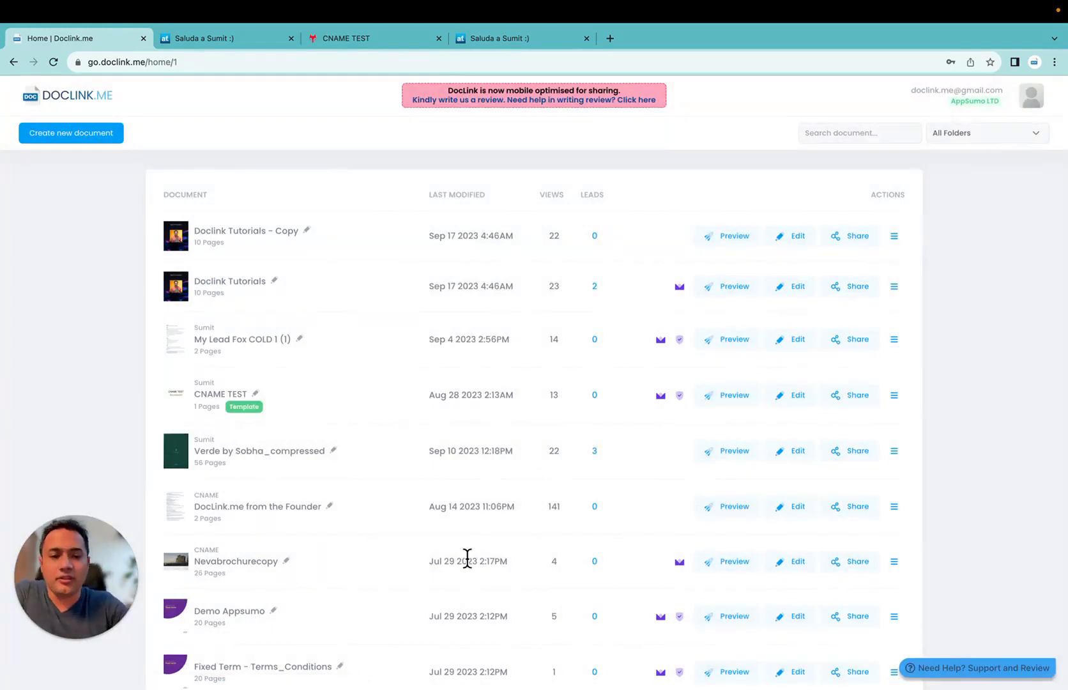
# Preview the Nevabrochurecopy document on its custom domain, then return to the document list and reload it
pyautogui.click(732, 562)
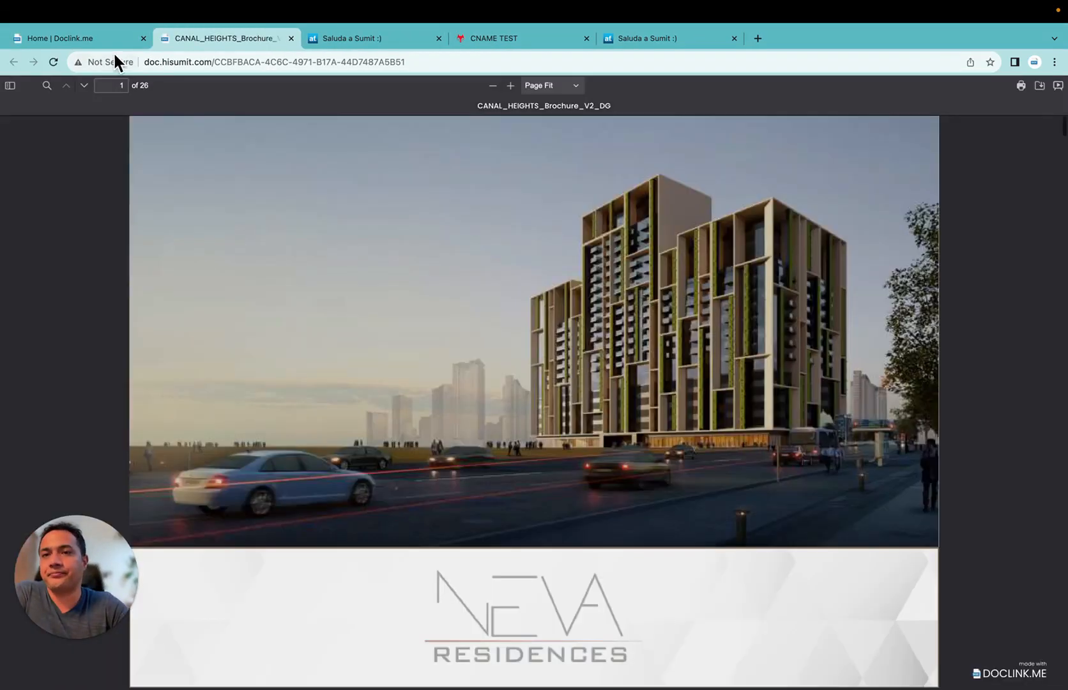
pyautogui.click(99, 37)
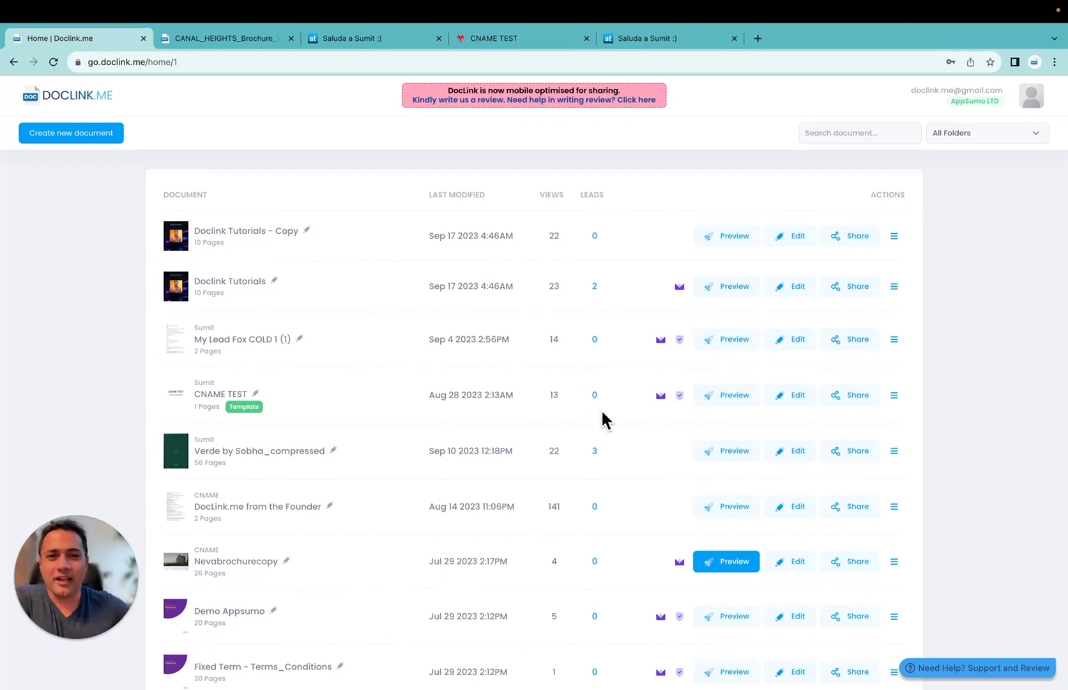
pyautogui.click(53, 62)
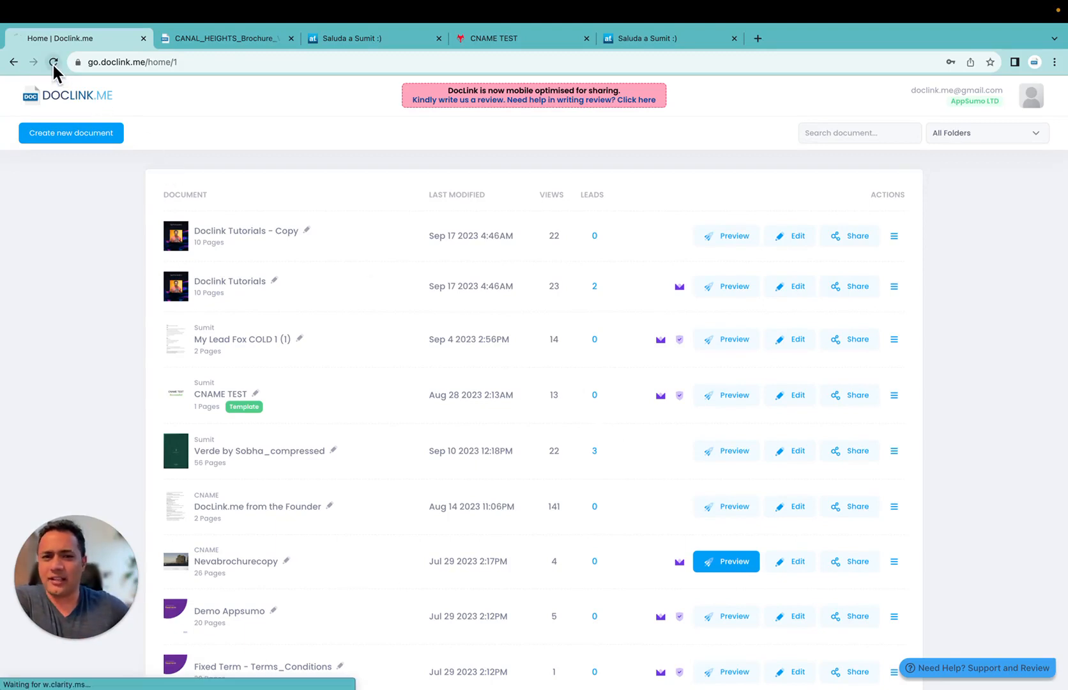